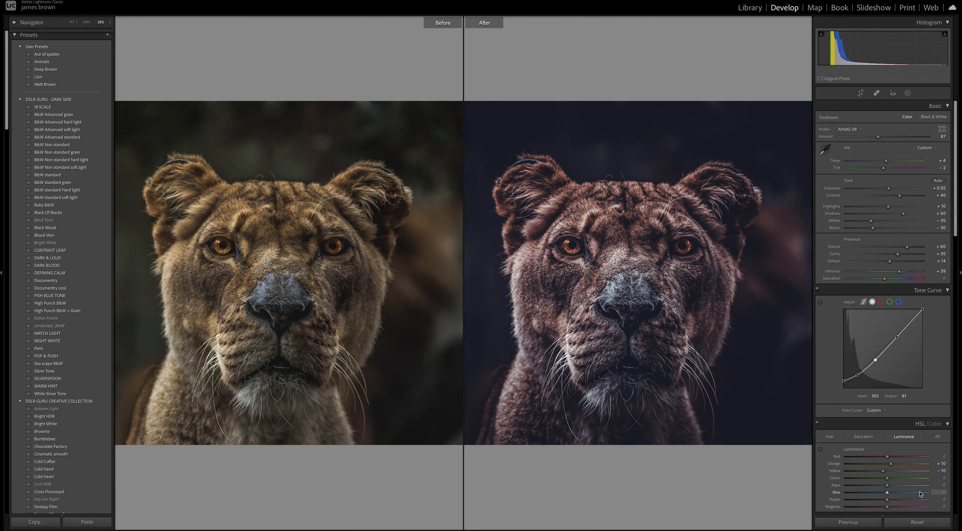
Step: Reset all develop adjustments on the lioness photo and leave the before/after comparison
left_click(918, 522)
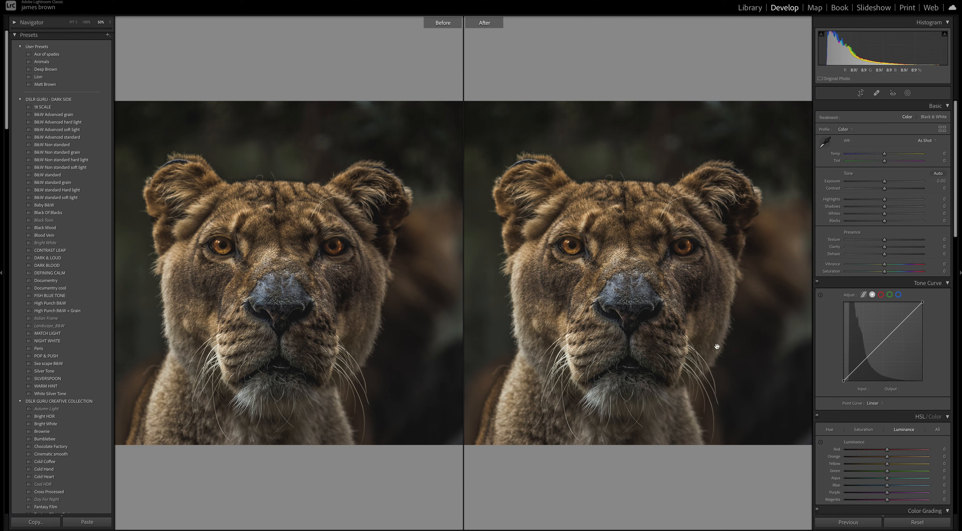
key("y")
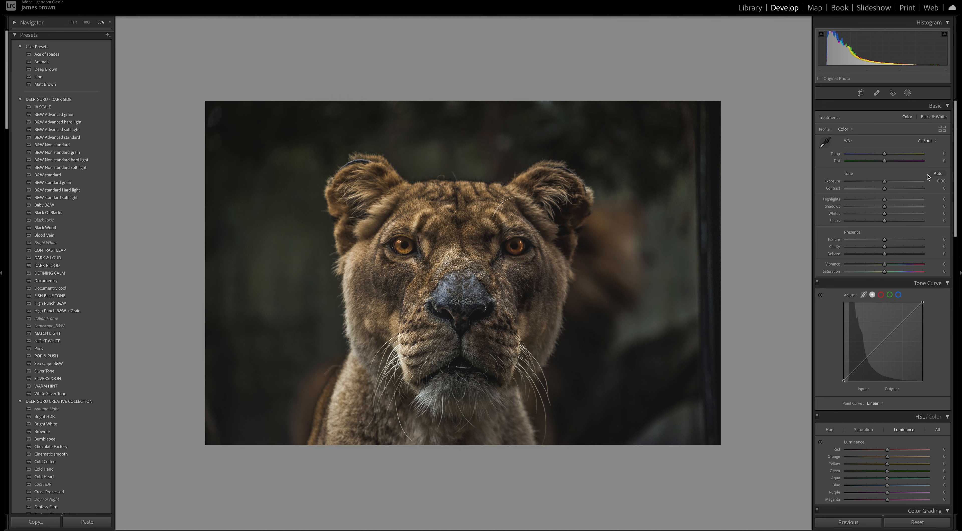
Step: Set the white balance to Temp +4 and Tint -2, Exposure to +0.10 and Contrast to +40
left_click_drag(885, 155, 884, 163)
left_click_drag(884, 183, 886, 183)
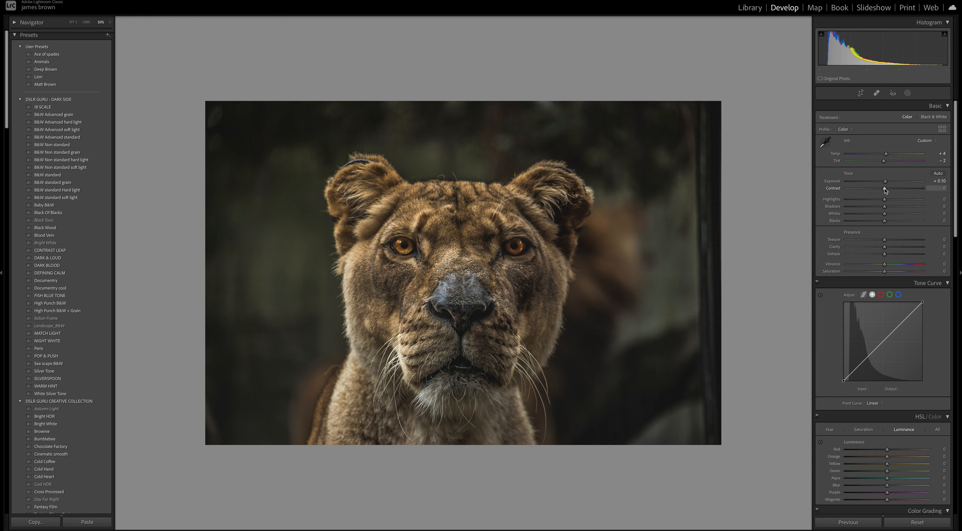
left_click_drag(885, 191, 899, 191)
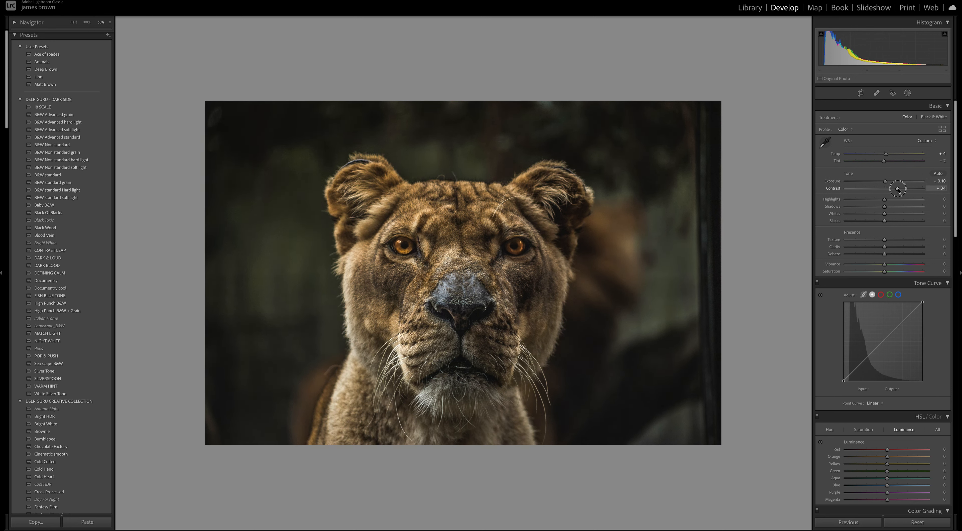
left_click_drag(898, 190, 901, 191)
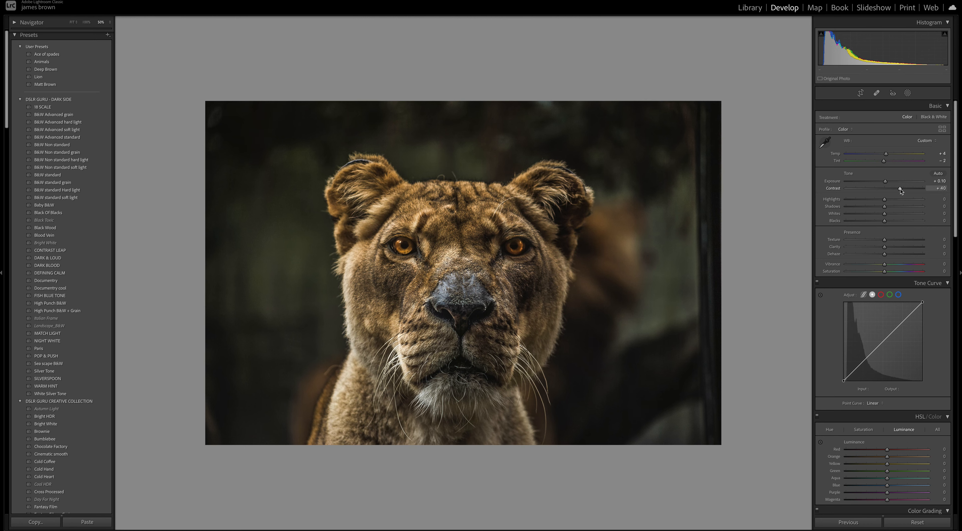
Step: Set Highlights to +10, Shadows to +50, Whites to -35 and Blacks to -30
left_click_drag(886, 200, 891, 201)
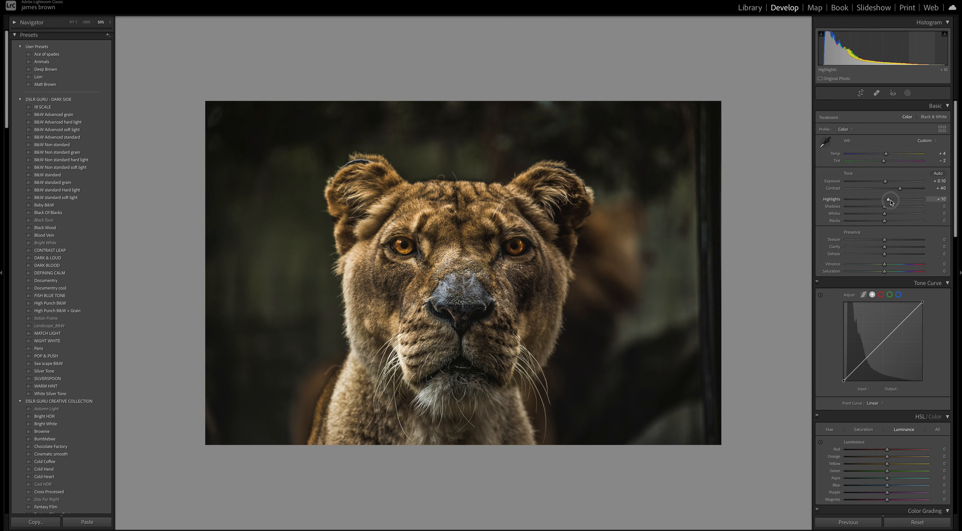
left_click_drag(891, 202, 872, 215)
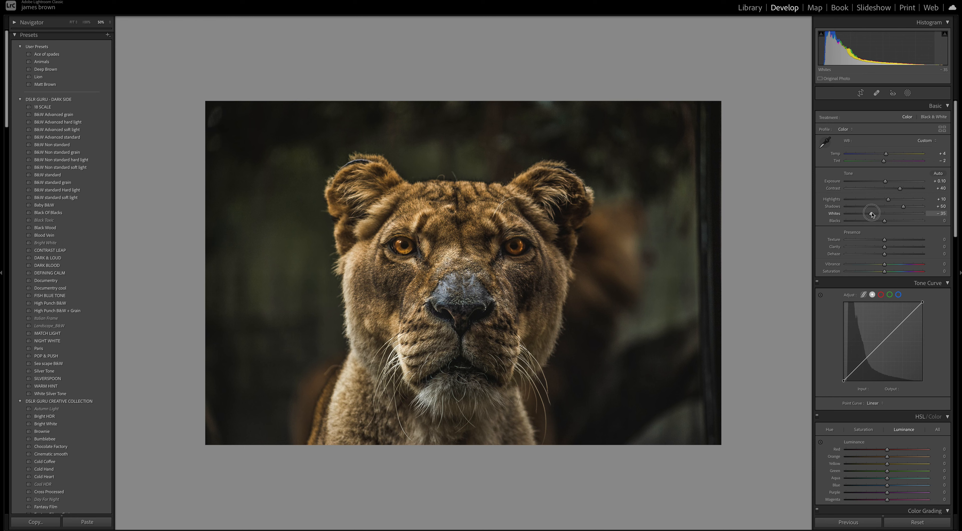
left_click_drag(872, 214, 874, 222)
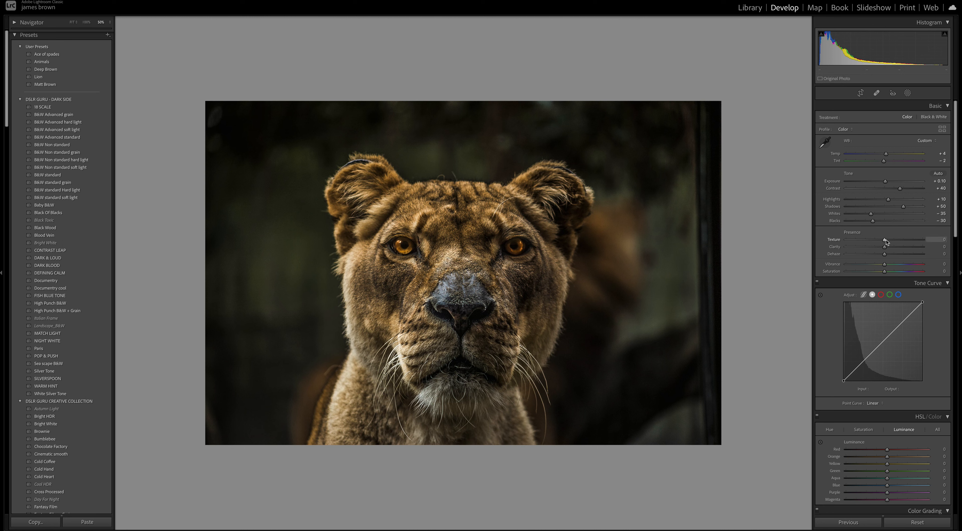
Step: Set Texture to +60, Clarity to +35, Dehaze to +15 and Vibrance to +40
left_click_drag(886, 240, 909, 242)
mouse_move(885, 247)
left_mouse_down()
mouse_move(899, 249)
mouse_move(891, 256)
left_mouse_up()
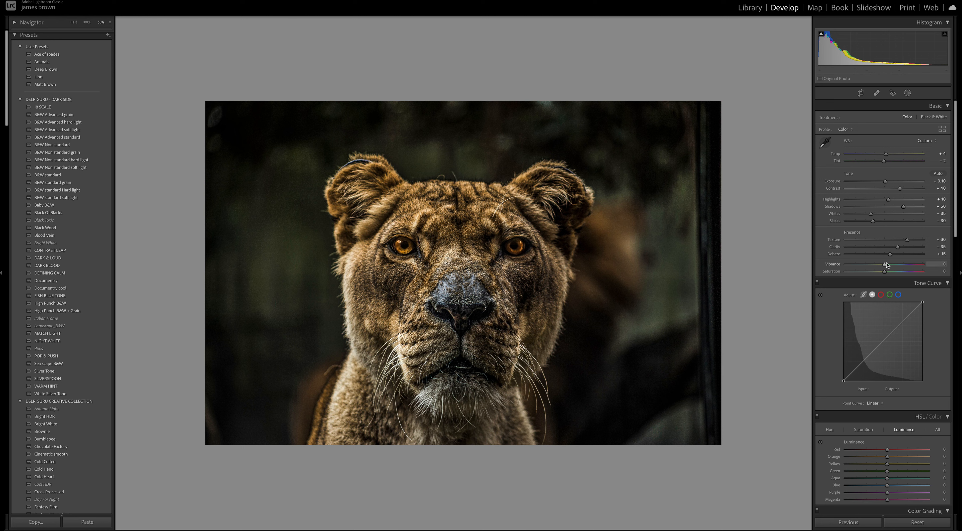
left_click_drag(887, 264, 901, 267)
Step: Lift the RGB tone curve's black point to output 22 and add a shadow point near input 27, output 39
scroll(882, 263, "down", 3)
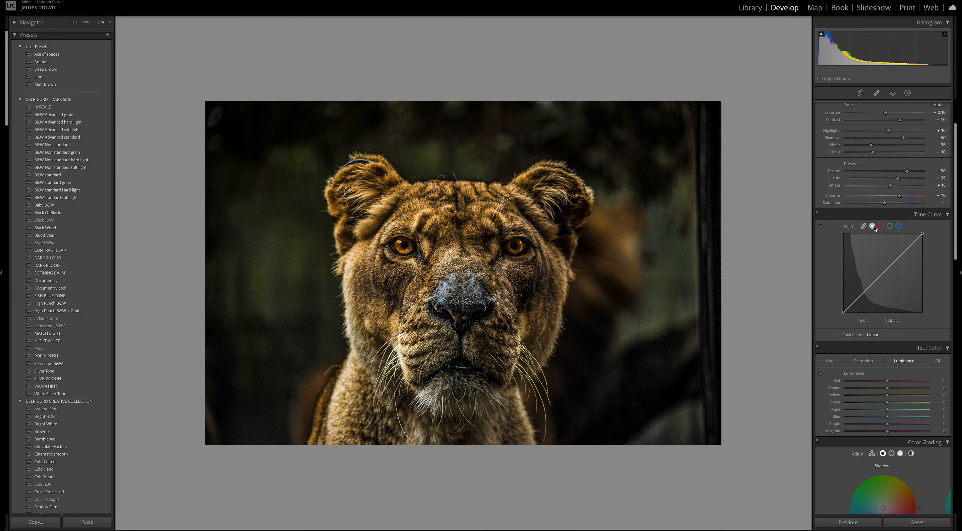
scroll(875, 228, "down", 3)
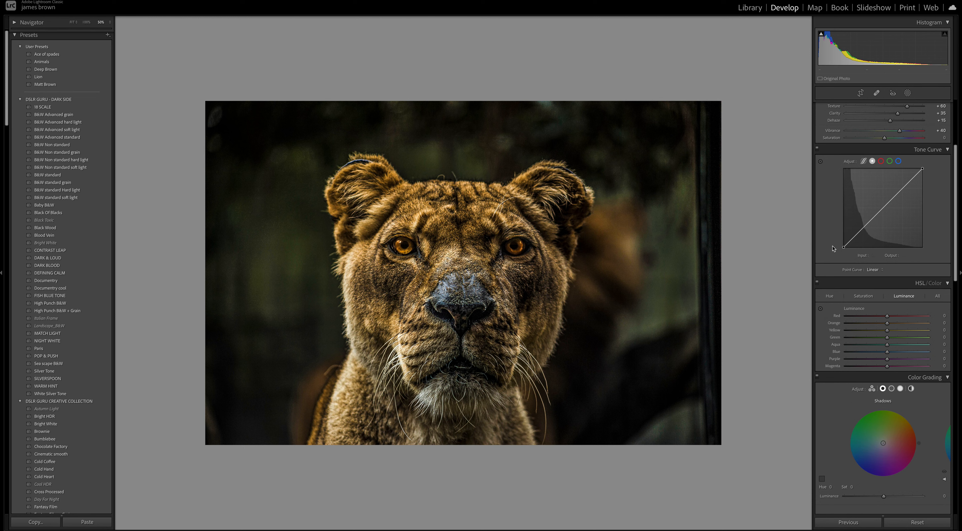
left_click_drag(843, 247, 842, 241)
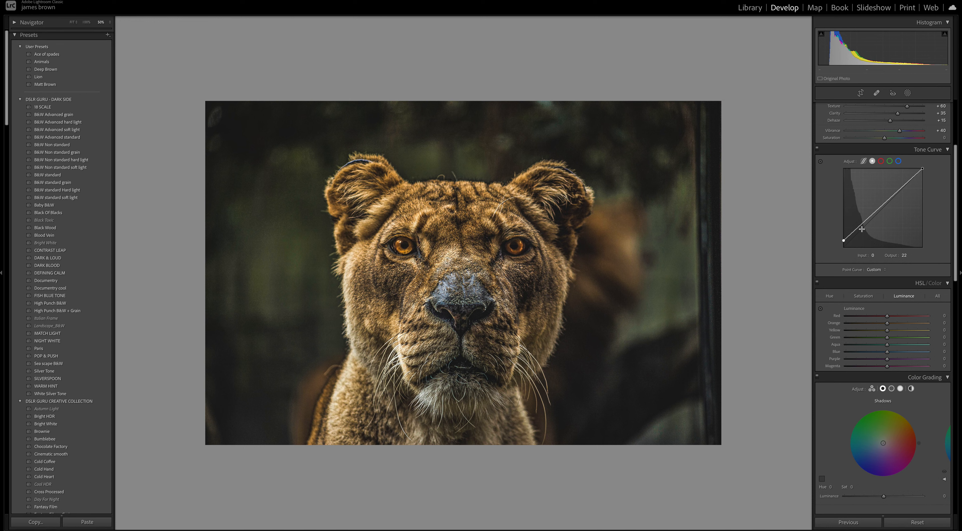
left_click(851, 235)
left_click_drag(851, 235, 852, 236)
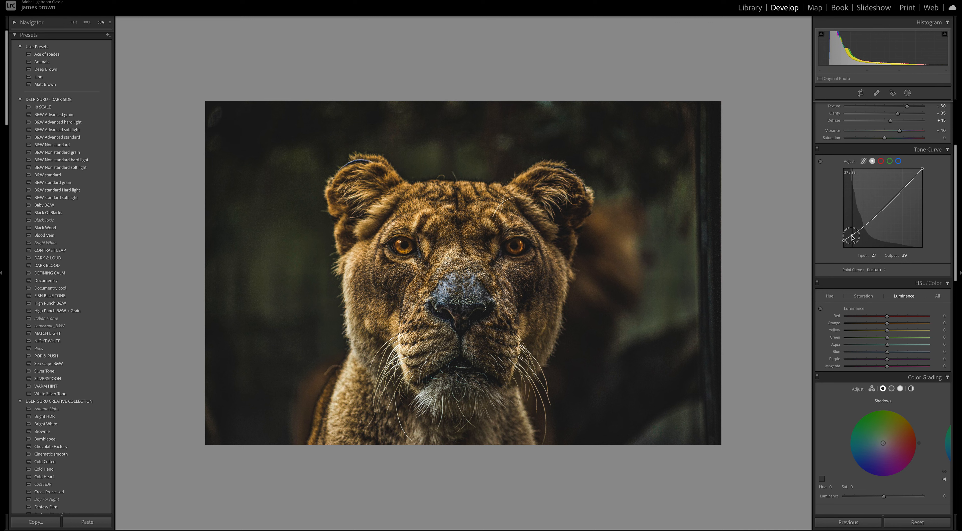
Step: Add a lowered midtone point at input 100, output 90 and a slightly raised highlight point to the RGB tone curve
left_click(875, 217)
left_click_drag(875, 217, 874, 221)
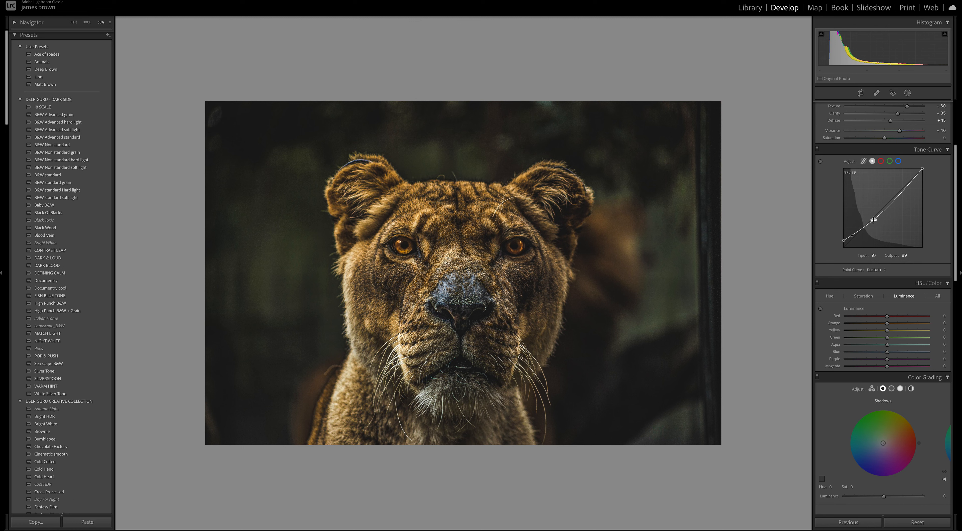
left_click(900, 194)
left_click_drag(900, 194, 900, 192)
left_click_drag(853, 239, 875, 220)
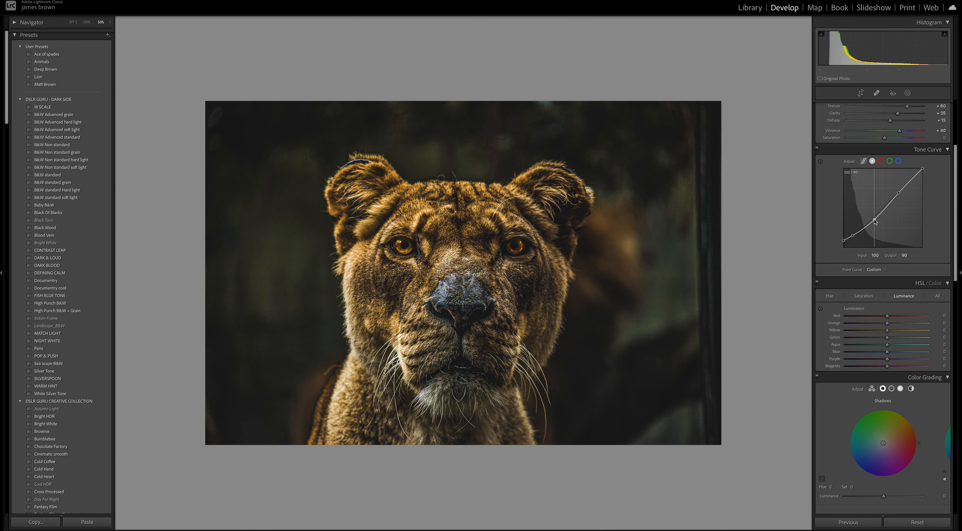
left_click(875, 221)
Step: On the blue channel curve, shift the black point slightly inward and add a shadow point at input 61, output 63
left_click(899, 161)
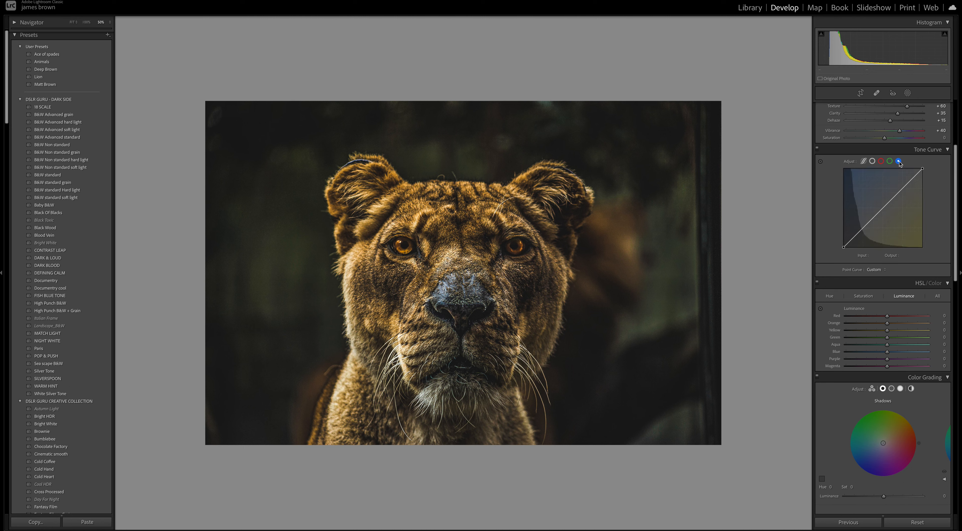
left_click(843, 247)
left_click_drag(845, 247, 845, 247)
left_click(862, 228)
left_click_drag(862, 227, 862, 229)
Step: Compare the photo with and without the tone curve adjustments
left_click(817, 149)
left_click(817, 149)
left_click(817, 150)
left_click(817, 149)
left_click(817, 149)
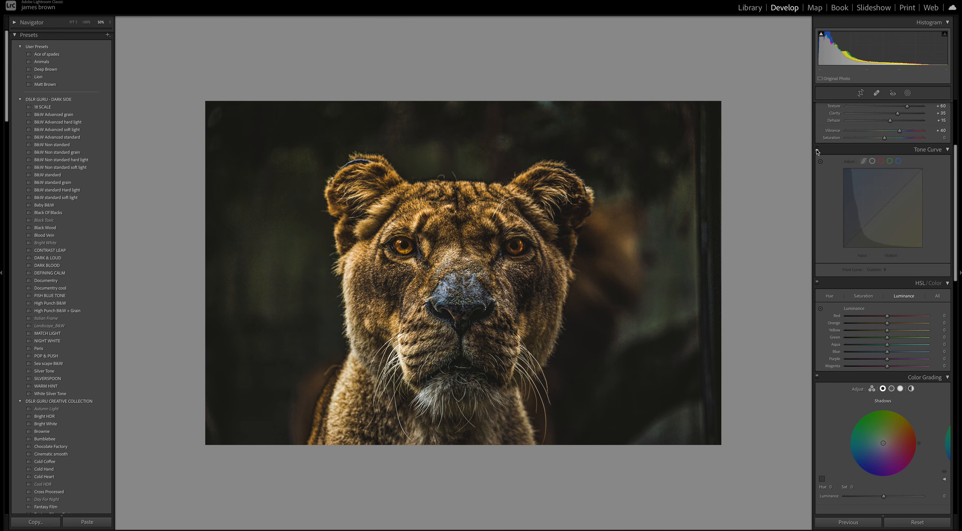
left_click(817, 150)
left_click(817, 150)
left_click(817, 150)
left_click(816, 150)
left_click(817, 150)
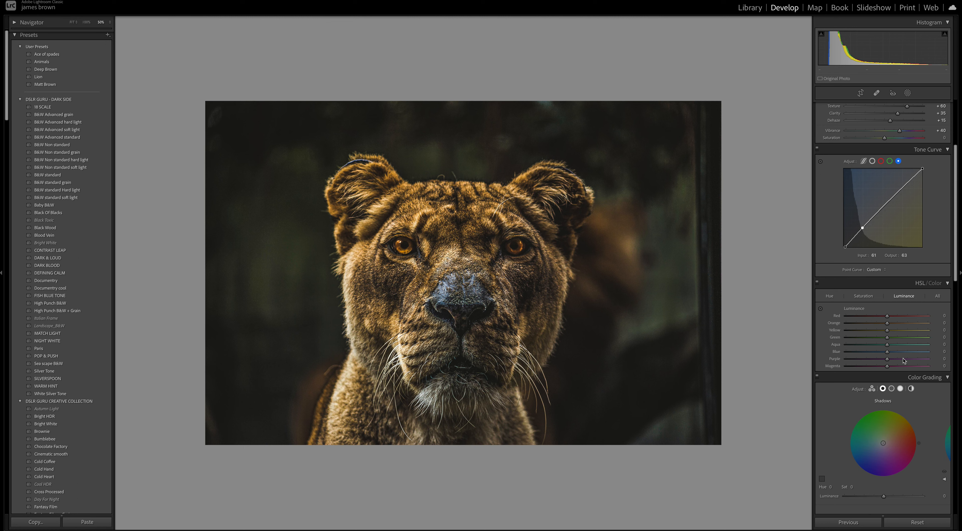
Step: Set the HSL hue of Red to +40, Orange to -10 and Yellow to -80
left_click(830, 297)
scroll(921, 296, "down", 3)
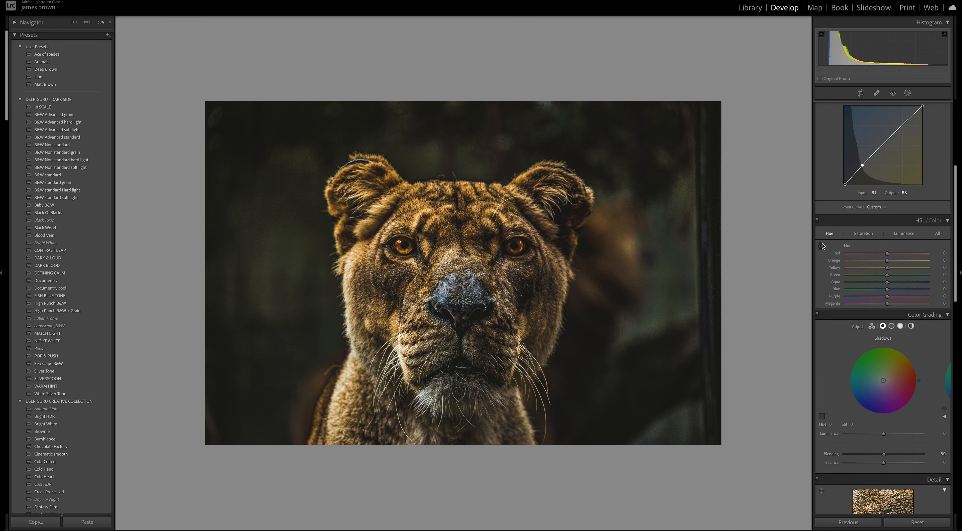
left_click_drag(903, 256, 885, 263)
left_click_drag(887, 267, 855, 268)
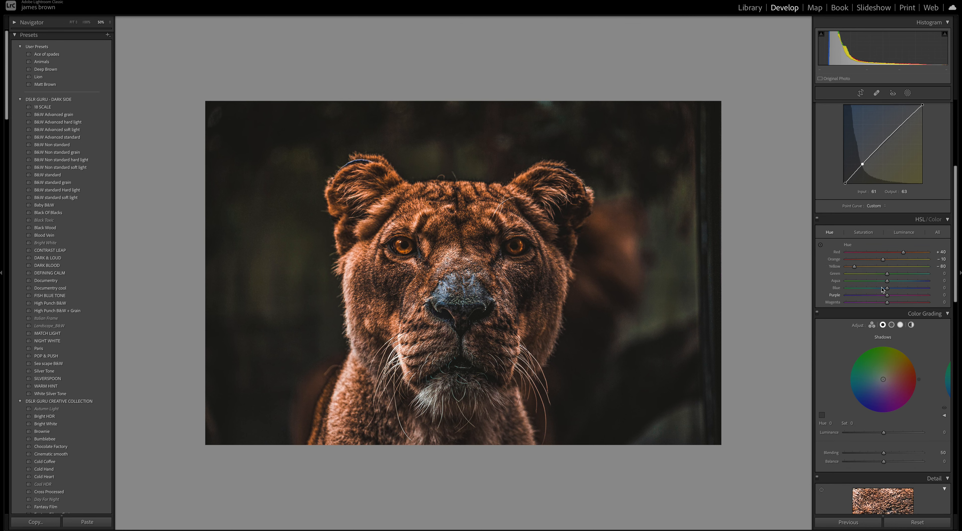
Step: Shift the Green hue to its minimum, move the Blue hue toward teal and adjust the Purple hue
left_click_drag(887, 274, 819, 279)
left_click_drag(893, 280, 864, 290)
left_click_drag(888, 295, 876, 303)
Step: Set the HSL saturation of Red to -10, Orange to -20, Yellow to -52 and Green to -100
left_click(864, 233)
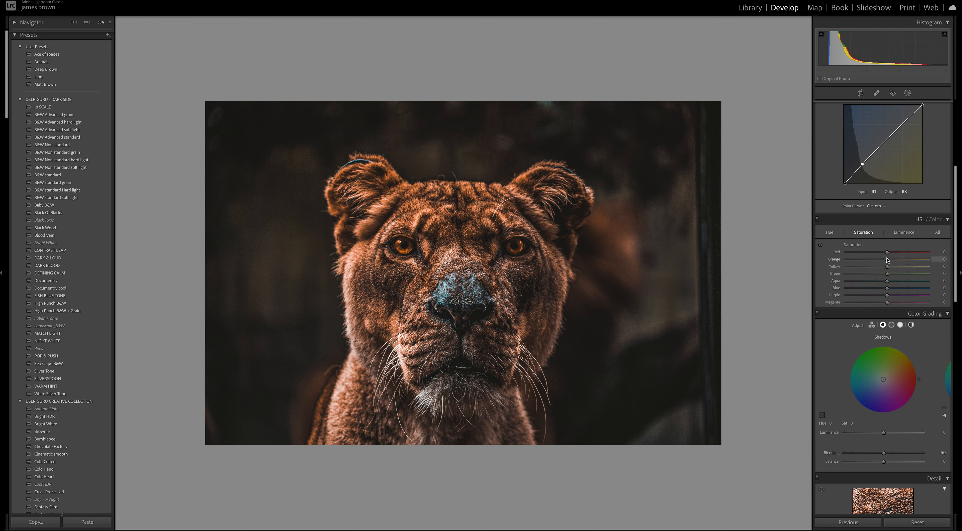
left_click_drag(888, 255, 884, 256)
left_click_drag(887, 259, 835, 277)
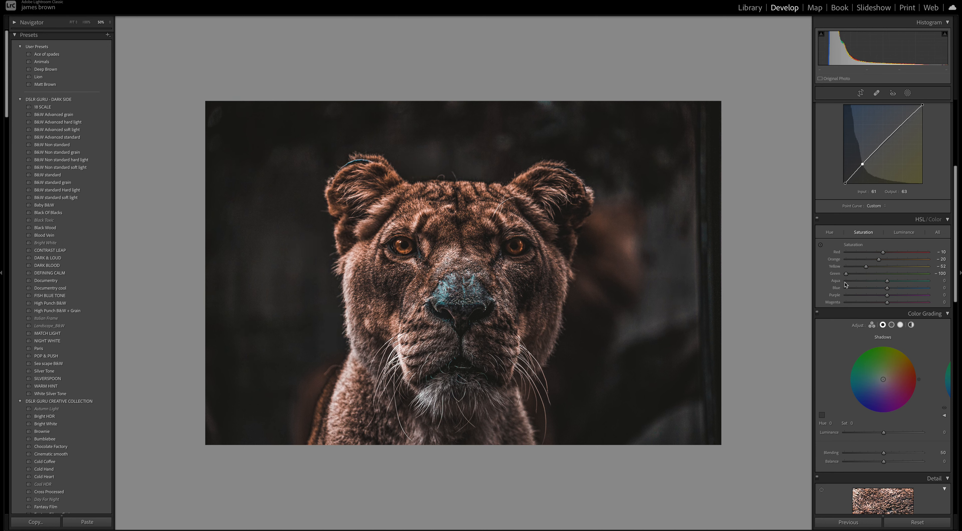
Step: Fully desaturate the Aqua and Blue colors and adjust the Purple saturation
left_click_drag(887, 281, 810, 297)
left_click_drag(887, 287, 811, 311)
left_click_drag(888, 295, 905, 304)
Step: Set the HSL luminance of Orange to +10 and Yellow to -10
left_click(906, 233)
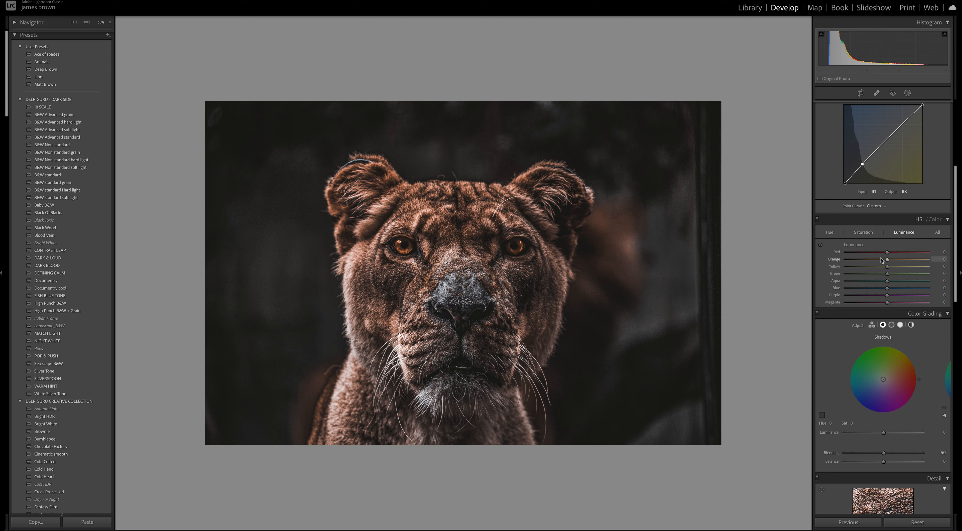
left_click_drag(890, 261, 895, 262)
left_click_drag(894, 261, 886, 267)
left_click_drag(883, 267, 883, 267)
Step: Color grade the shadows with Hue 194 and Saturation 15
scroll(904, 335, "down", 3)
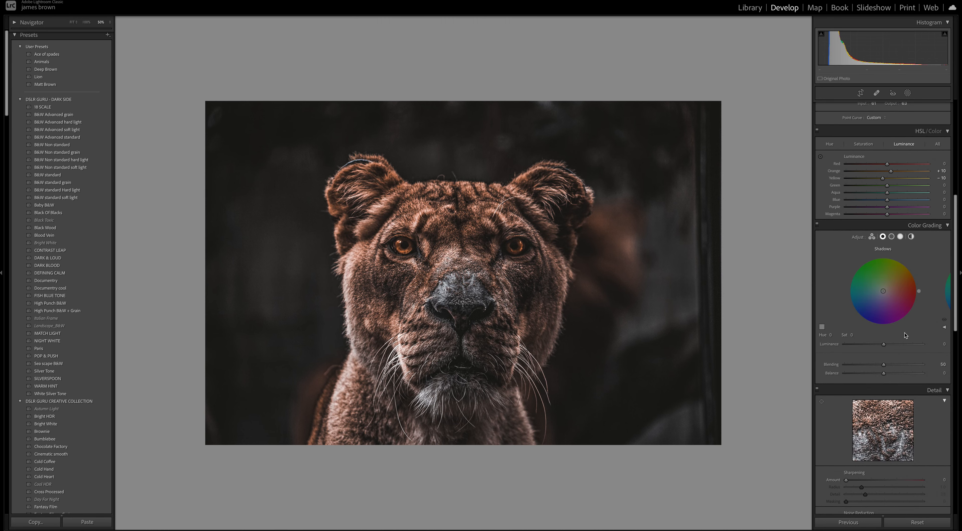
scroll(905, 299, "down", 2)
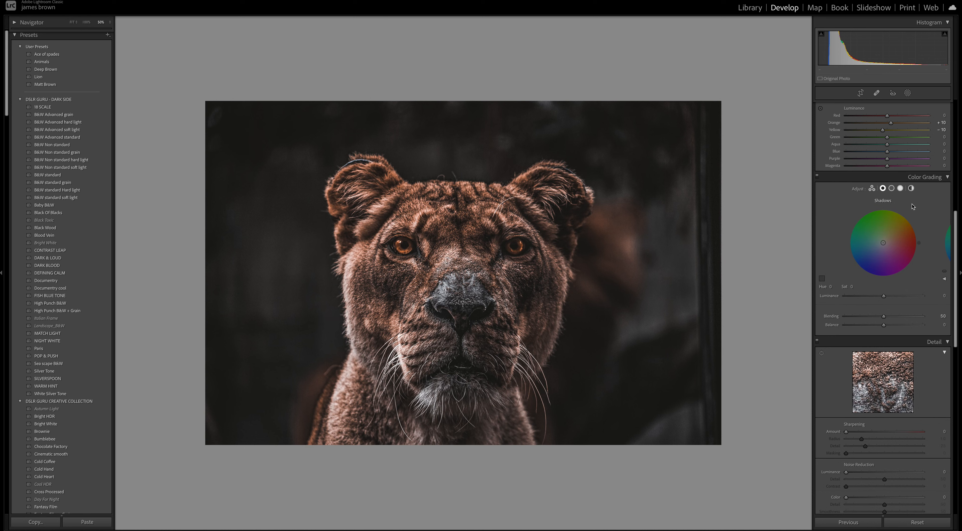
left_click(832, 287)
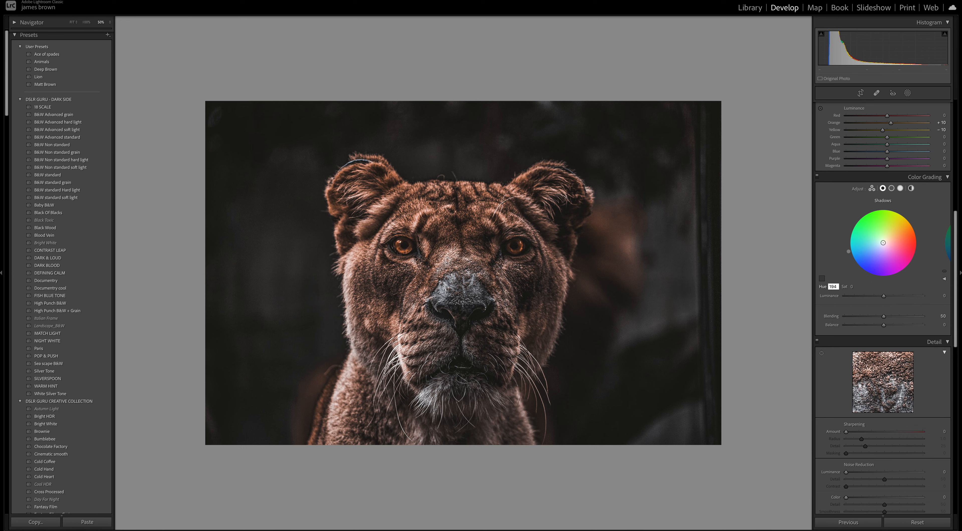
left_click(850, 287)
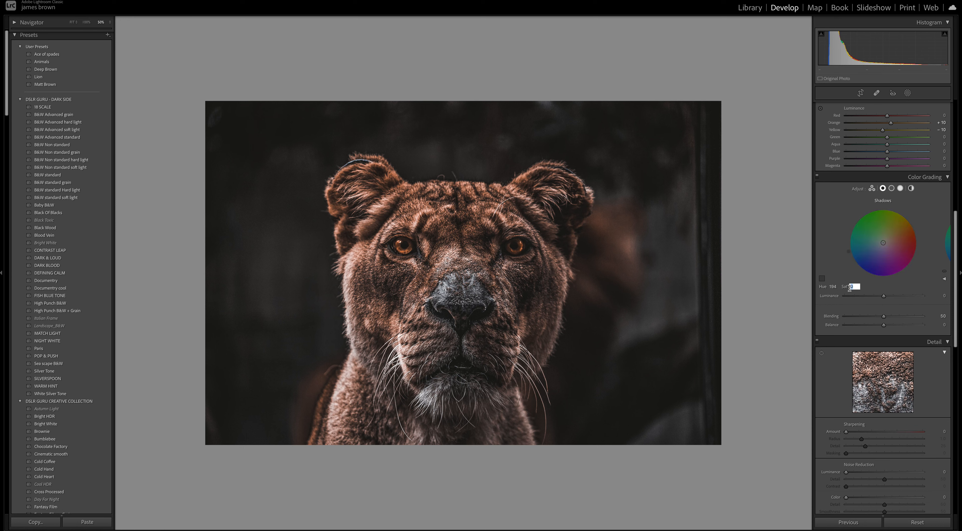
type("15")
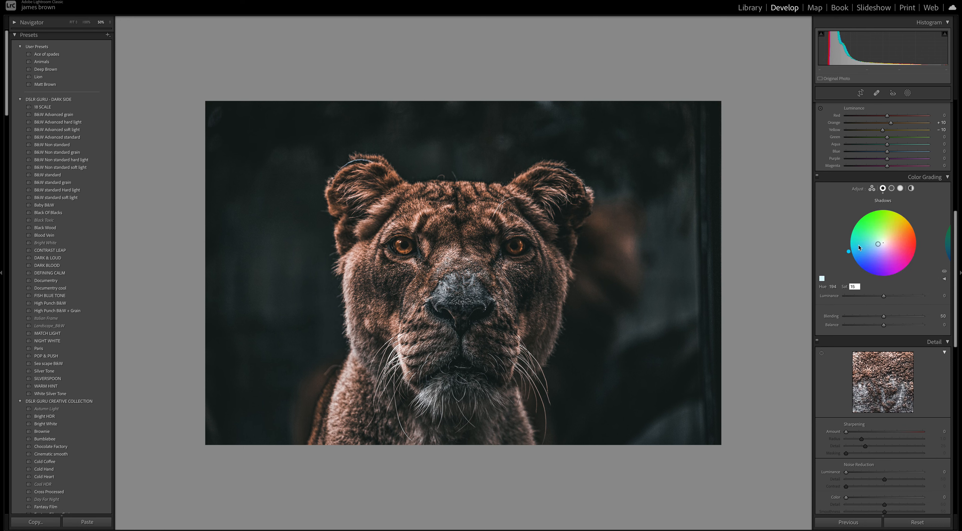
key("Return")
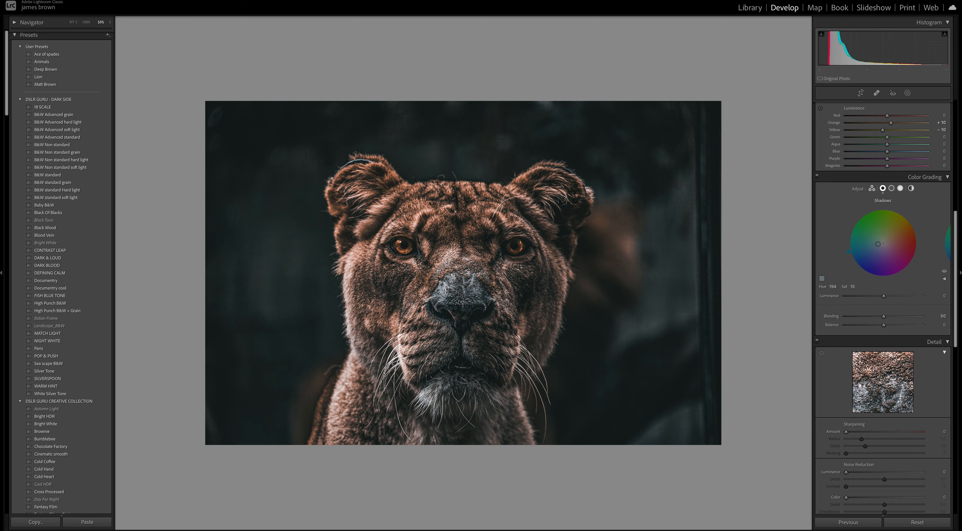
Step: Color grade the highlights with Hue 127 and Saturation 8
left_click(901, 188)
left_click(831, 287)
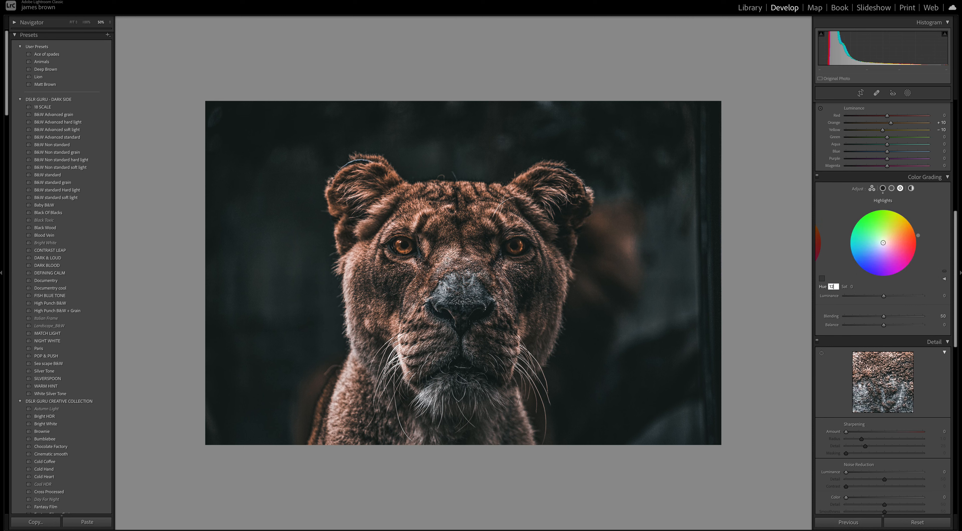
left_click(855, 286)
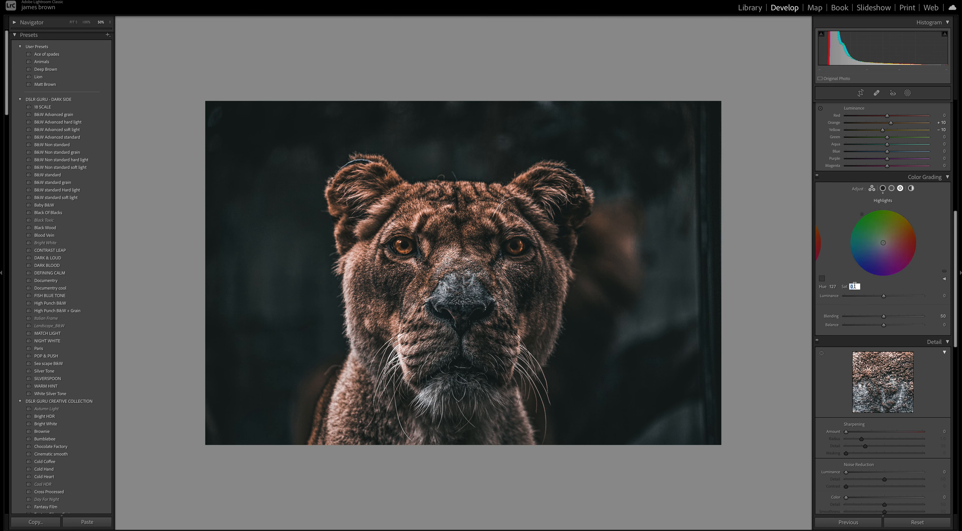
type("8")
key("Return")
Step: Compare the photo with and without the color grading
left_click(817, 176)
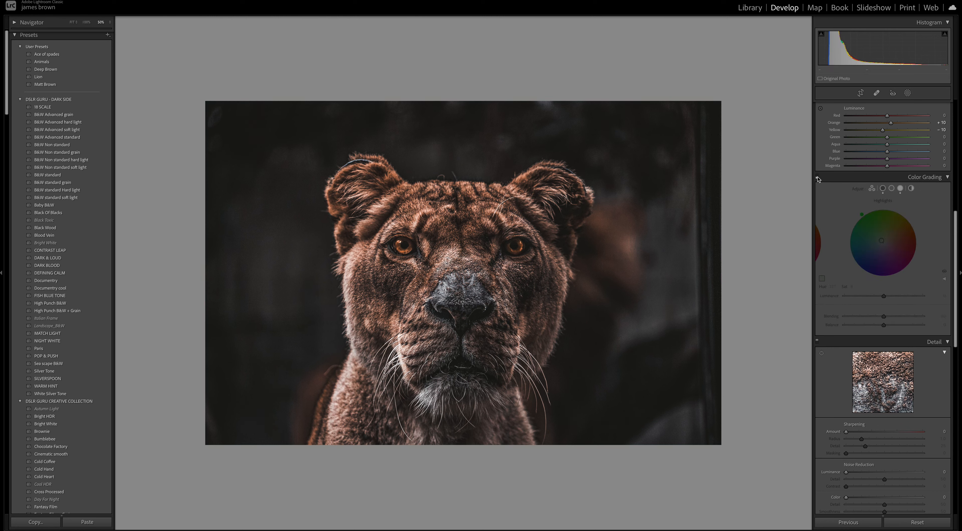
left_click(817, 177)
left_click(818, 176)
left_click(818, 177)
left_click(818, 177)
left_click(818, 177)
left_click(817, 177)
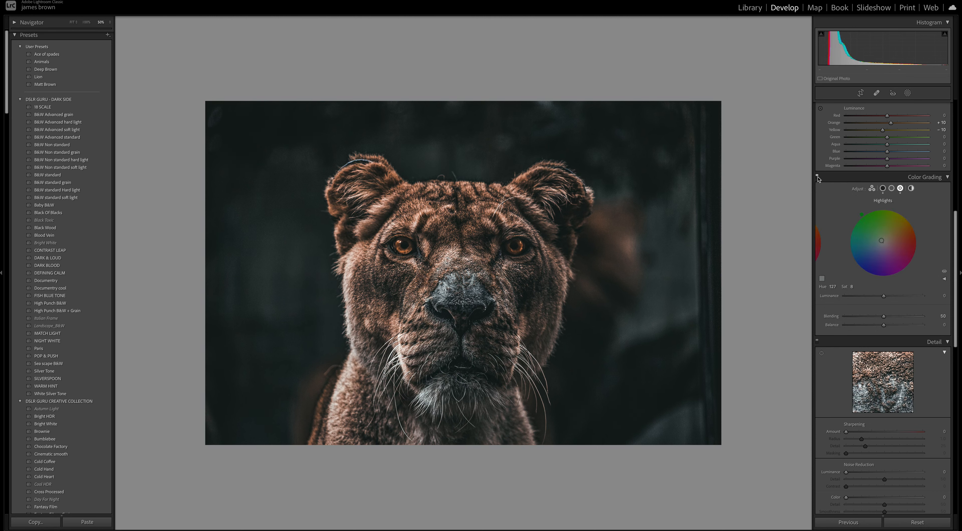
left_click(817, 176)
left_click(818, 177)
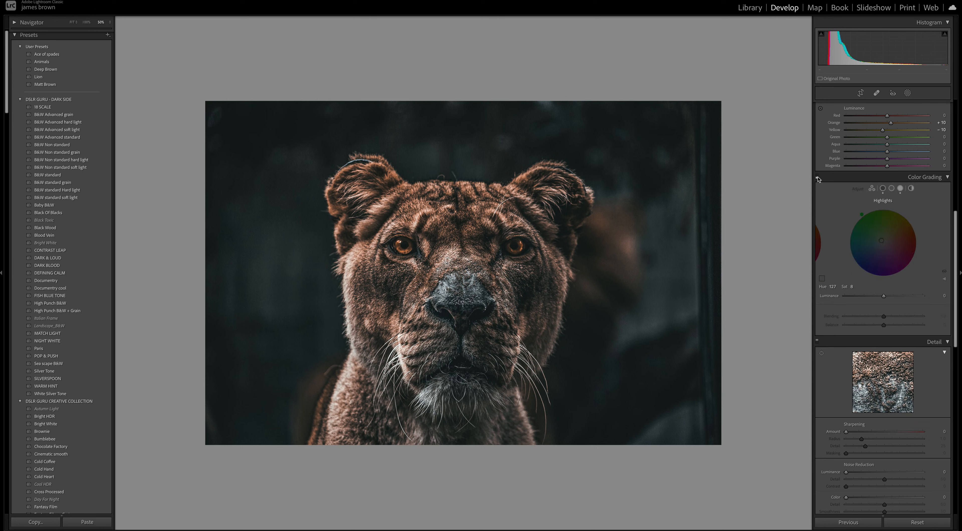
left_click(817, 176)
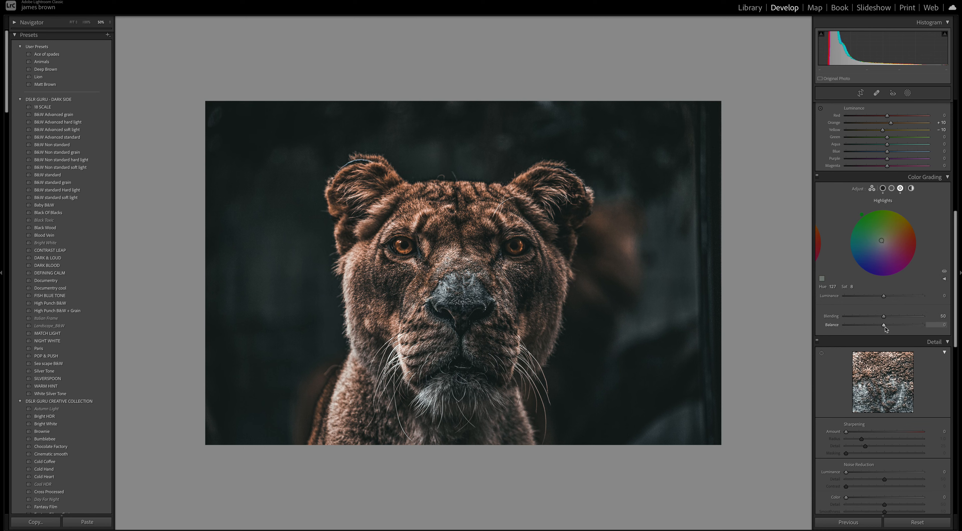
Step: Set the color grading Balance to +45 and compare the photo with and without the color grading
mouse_move(885, 327)
left_mouse_down()
mouse_move(912, 327)
mouse_move(902, 327)
left_mouse_up()
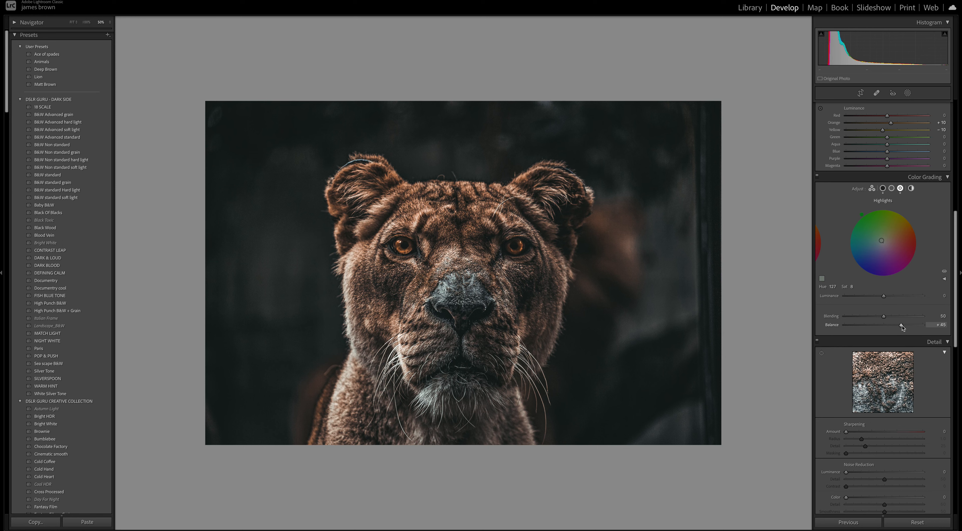
left_click(817, 177)
left_click(817, 177)
left_click(817, 177)
left_click(817, 177)
left_click(817, 177)
left_click(817, 178)
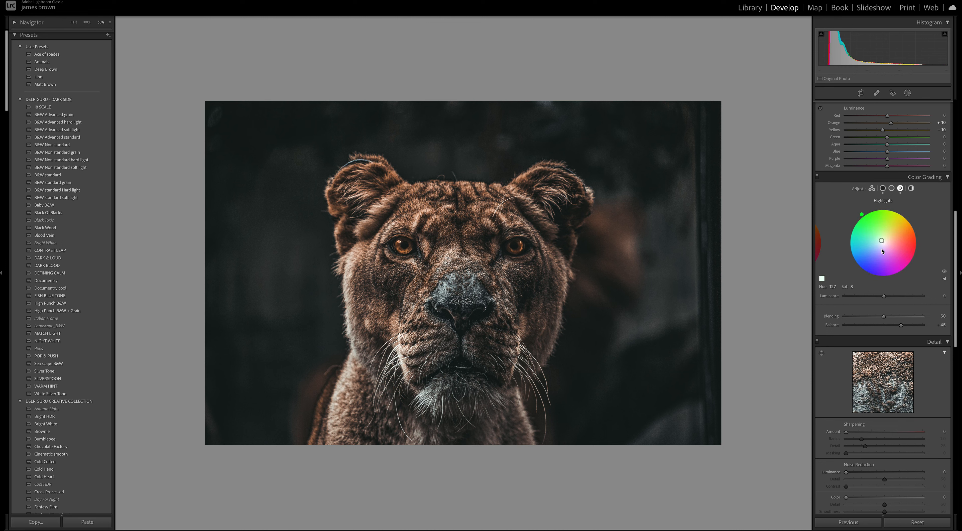
left_click(817, 178)
left_click(817, 178)
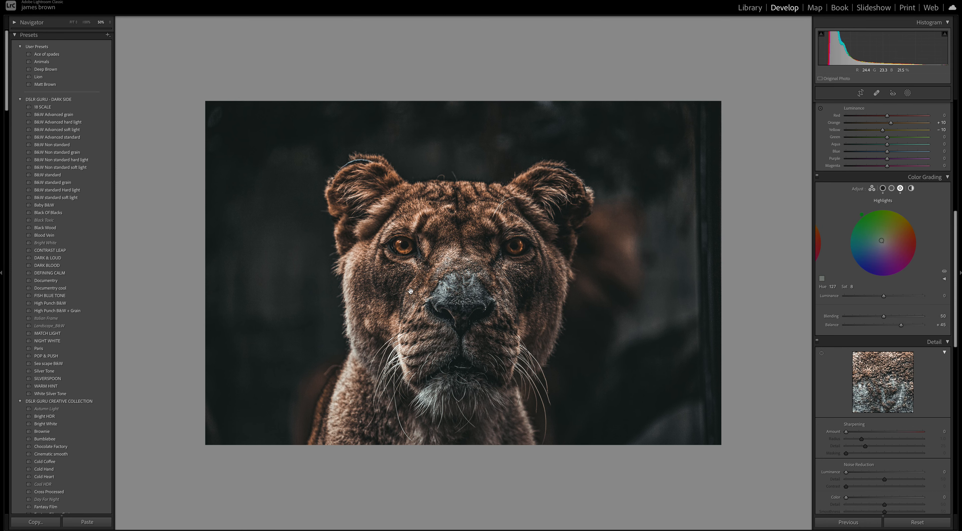
Step: Set noise reduction Luminance to 20 and Color to 25, and the sharpening Amount to 26
scroll(853, 326, "down", 3)
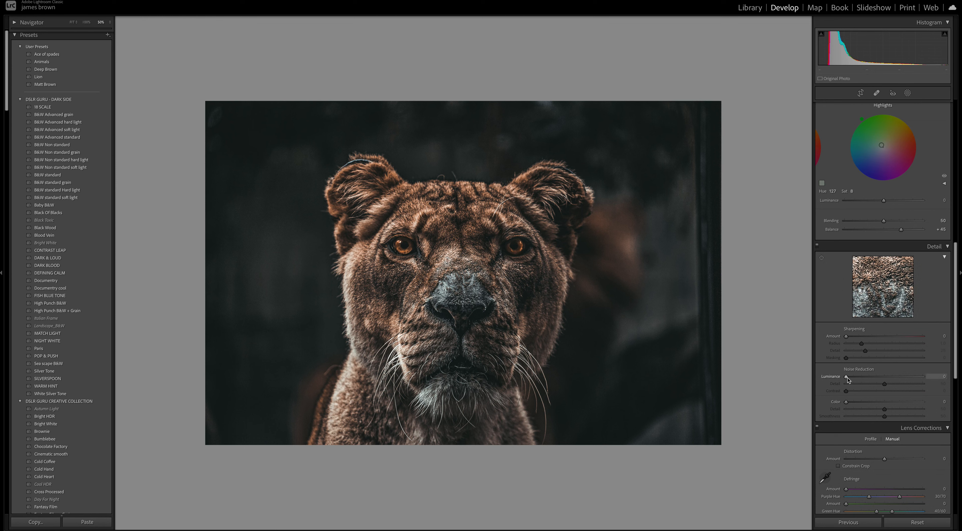
left_click_drag(847, 377, 866, 403)
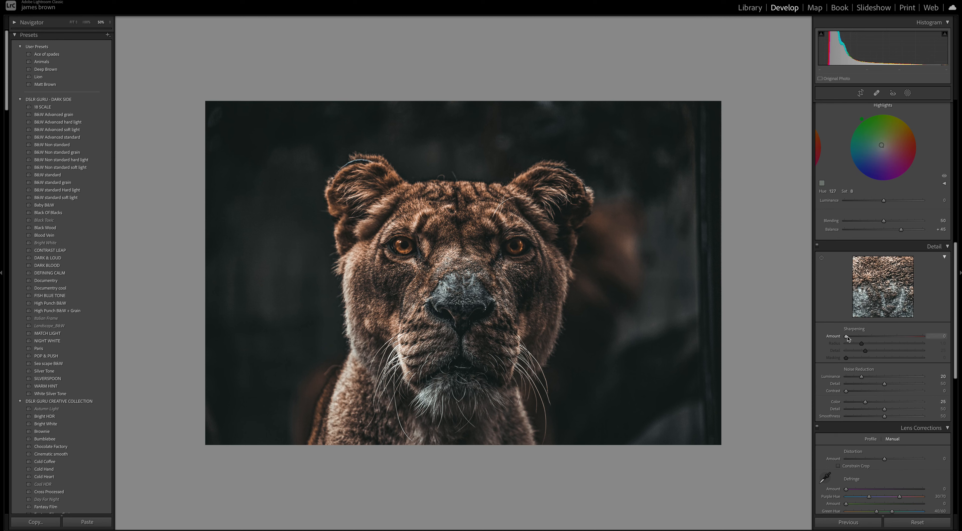
left_click_drag(848, 339, 861, 338)
left_click_drag(893, 293, 929, 303)
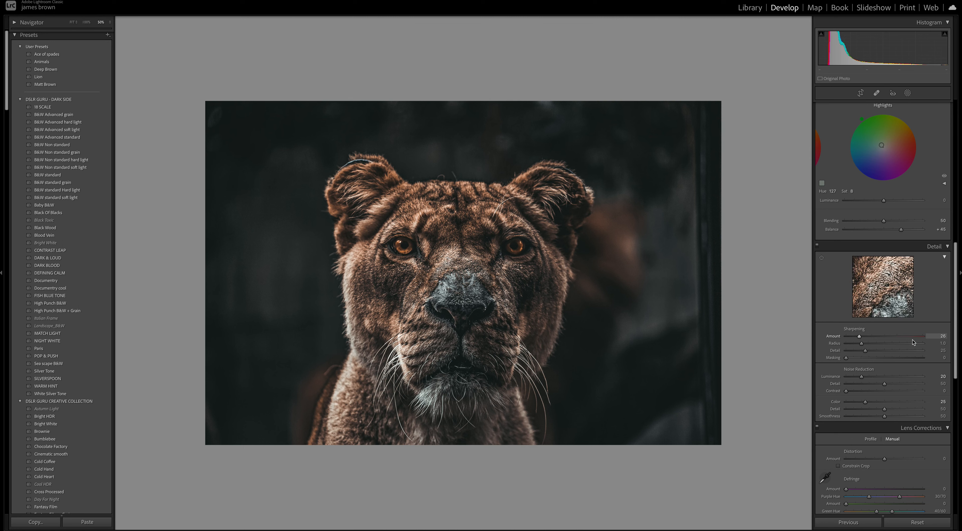
Step: Add a dark post-crop vignette with Amount -35, Midpoint 10 and Feather 85
scroll(939, 369, "down", 6)
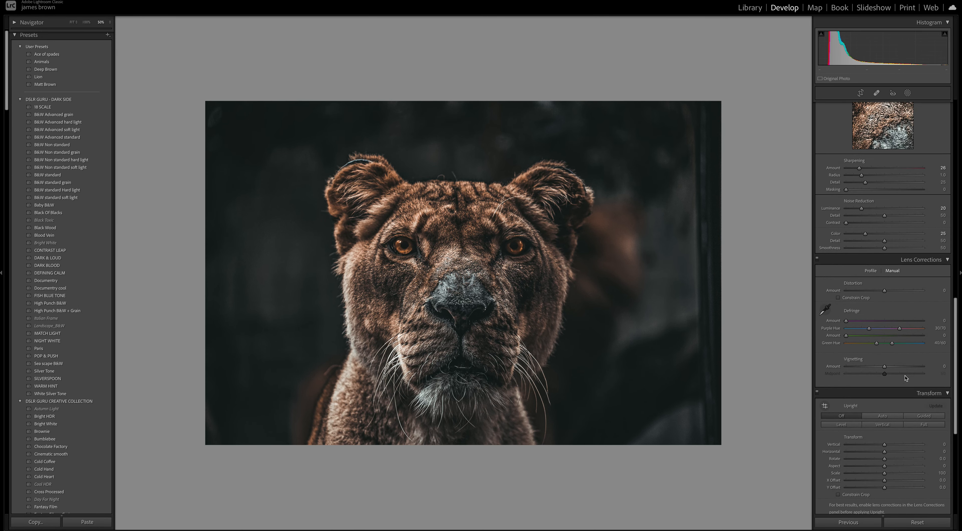
scroll(906, 378, "down", 7)
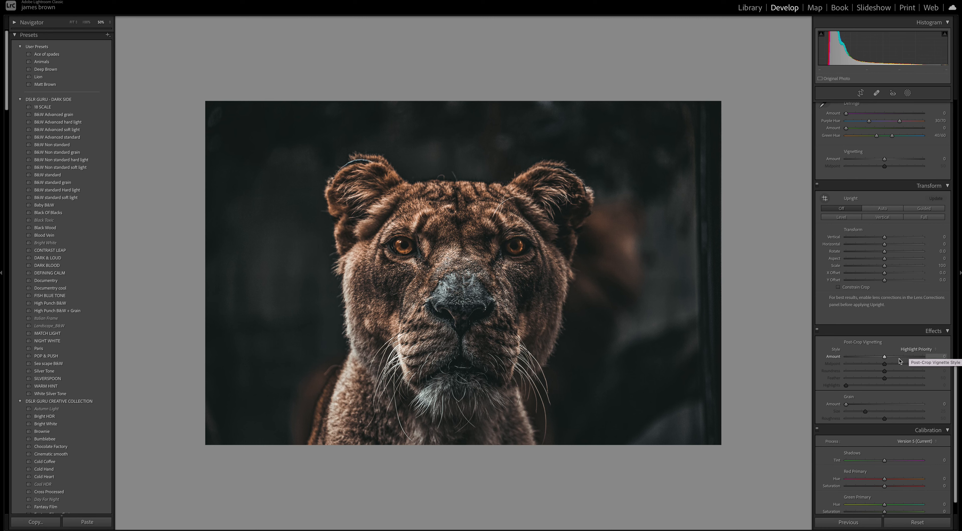
left_click_drag(885, 357, 856, 365)
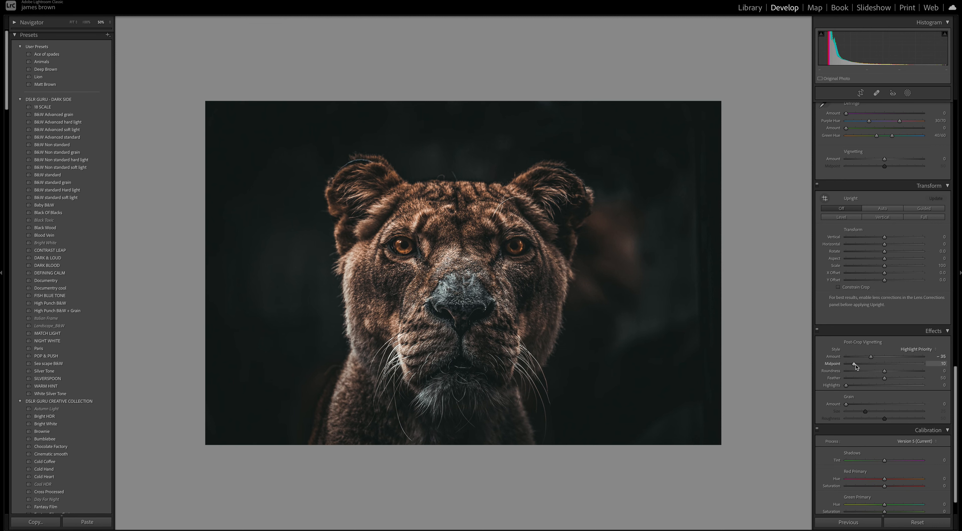
left_click_drag(885, 378, 911, 380)
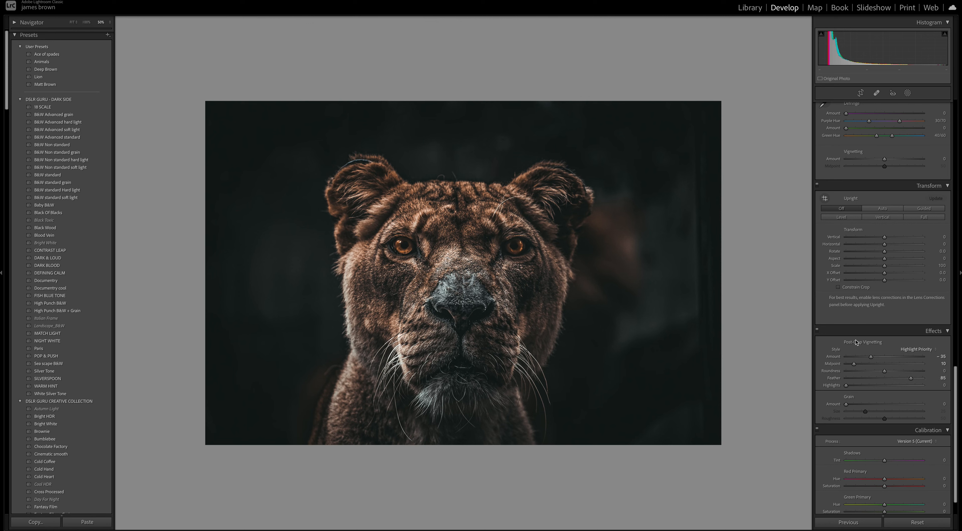
Step: Compare the photo with and without the vignette effect
left_click(818, 331)
left_click(817, 330)
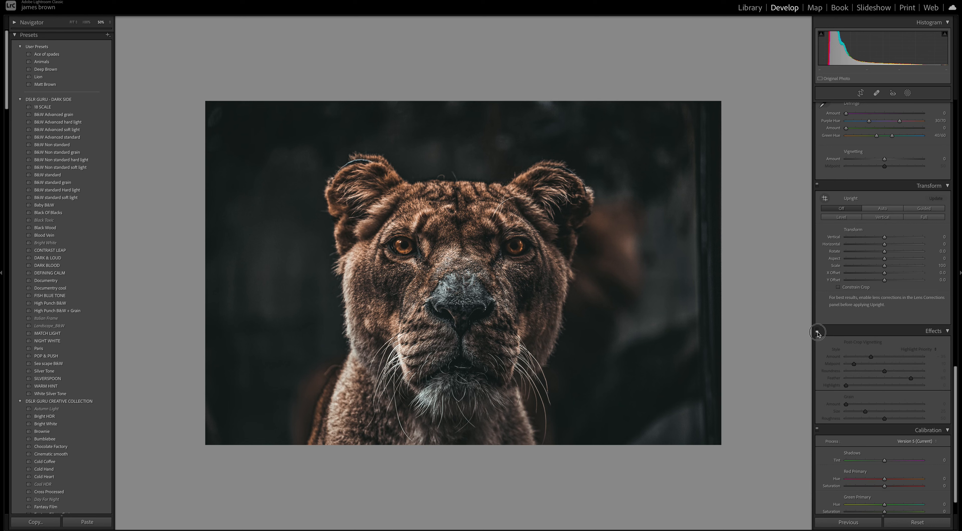
left_click(818, 331)
left_click(817, 331)
left_click(817, 331)
left_click(818, 331)
left_click(817, 331)
left_click(818, 331)
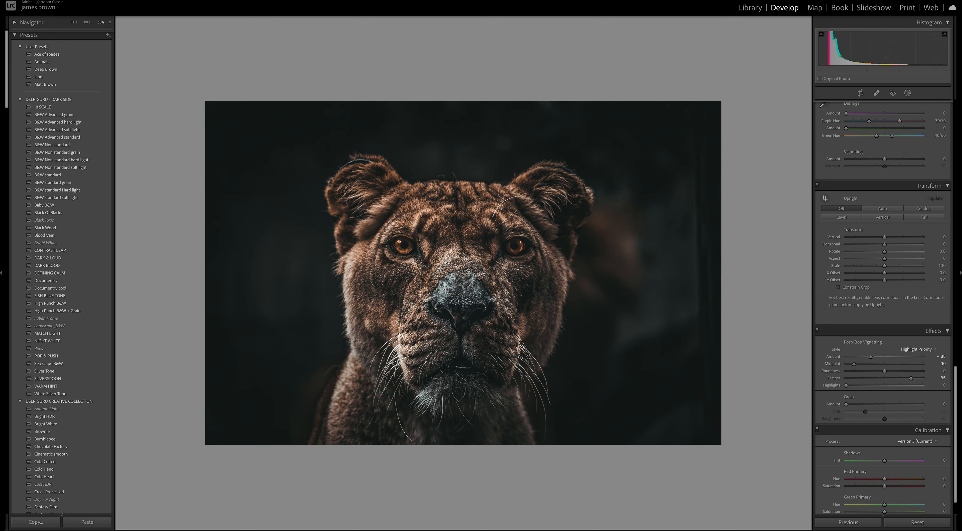
Step: Open the browser of color profiles and expand its Basic group
scroll(886, 422, "up", 10)
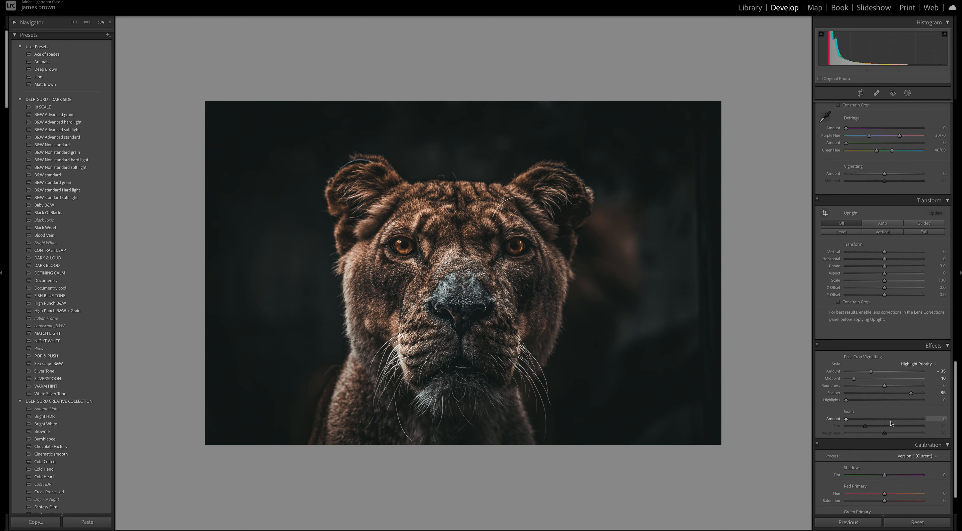
scroll(890, 425, "up", 12)
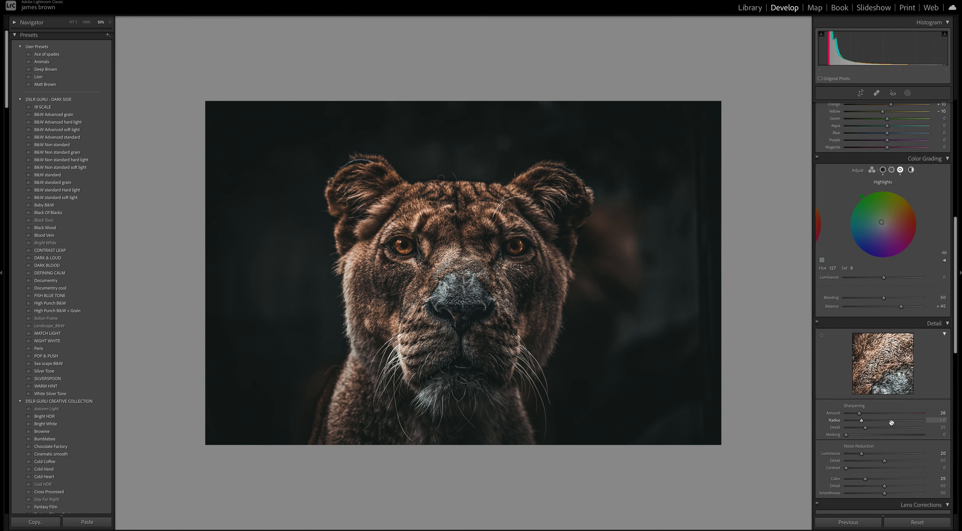
scroll(892, 425, "up", 2)
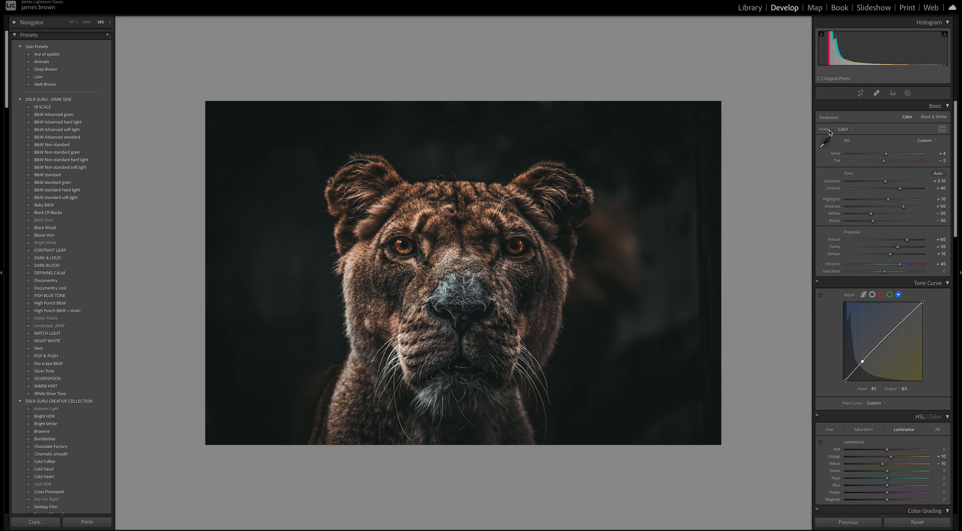
left_click(846, 130)
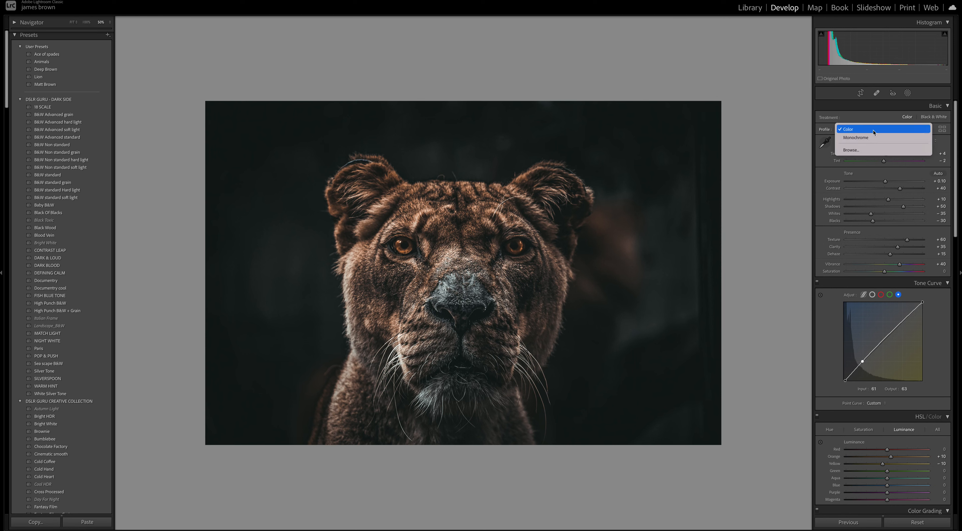
left_click(875, 151)
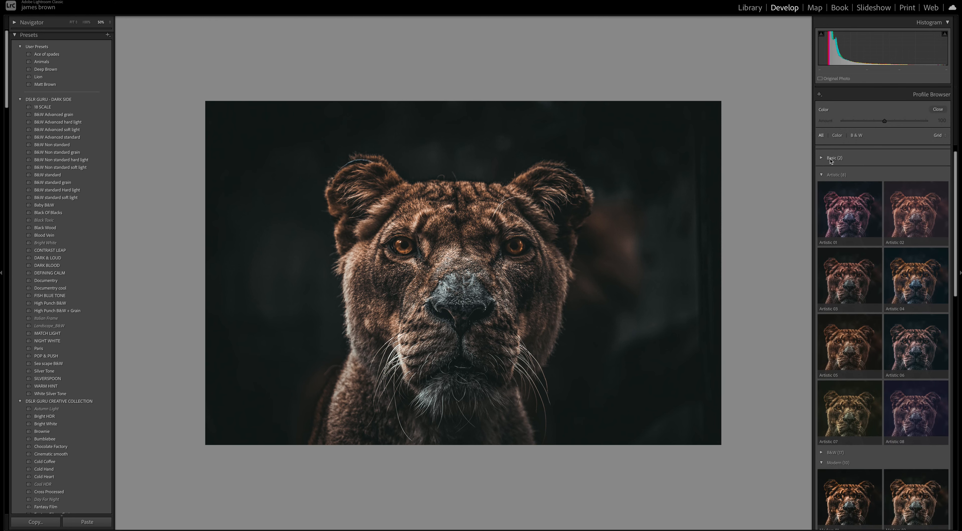
left_click(822, 159)
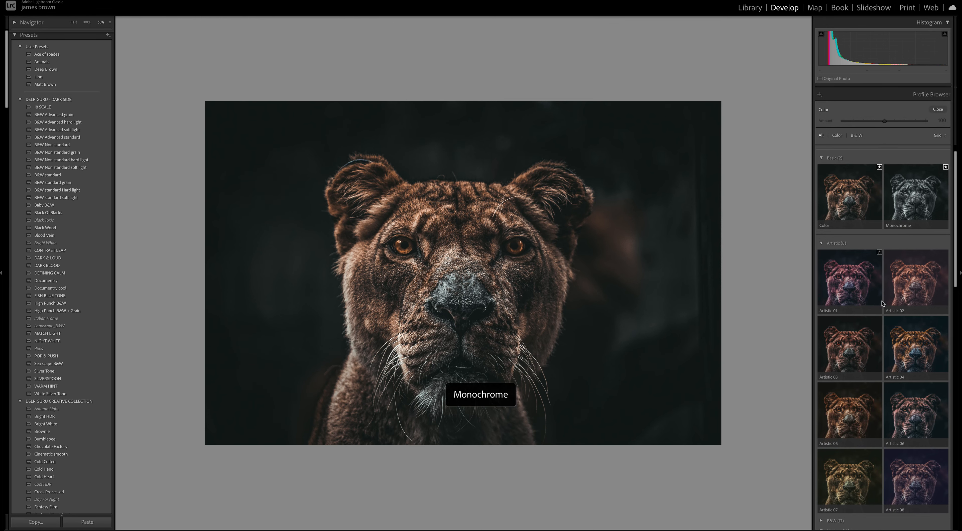
Step: Preview the Artistic, Modern and Vintage profiles on the lioness photo
scroll(927, 247, "down", 5)
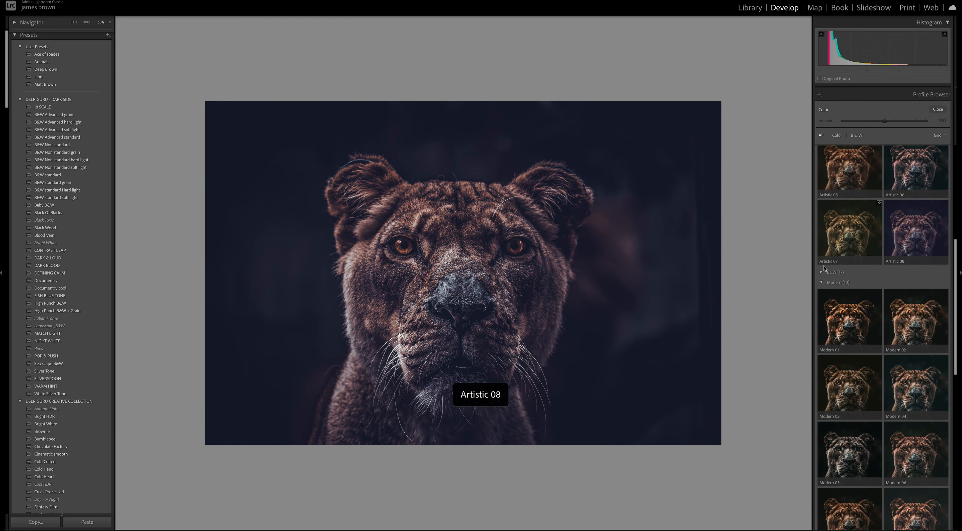
left_click(822, 272)
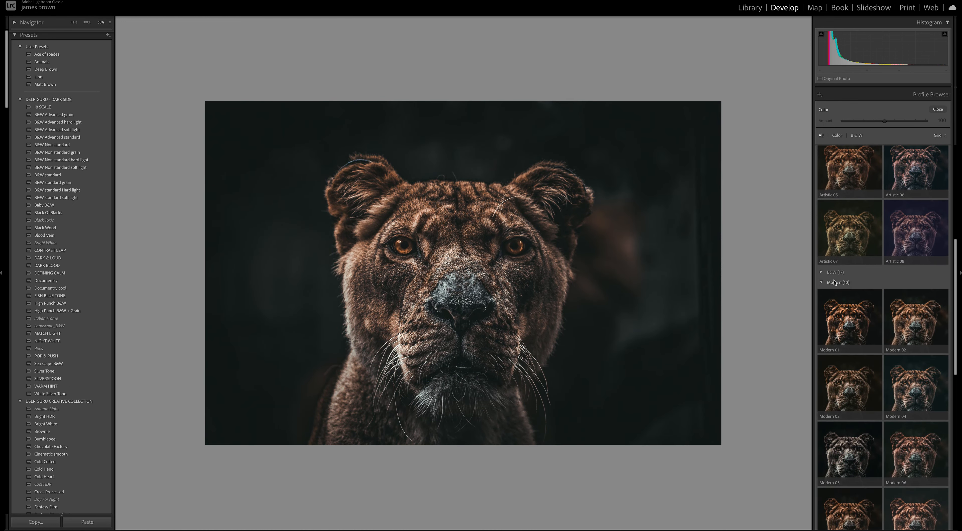
scroll(857, 293, "down", 2)
scroll(857, 292, "down", 5)
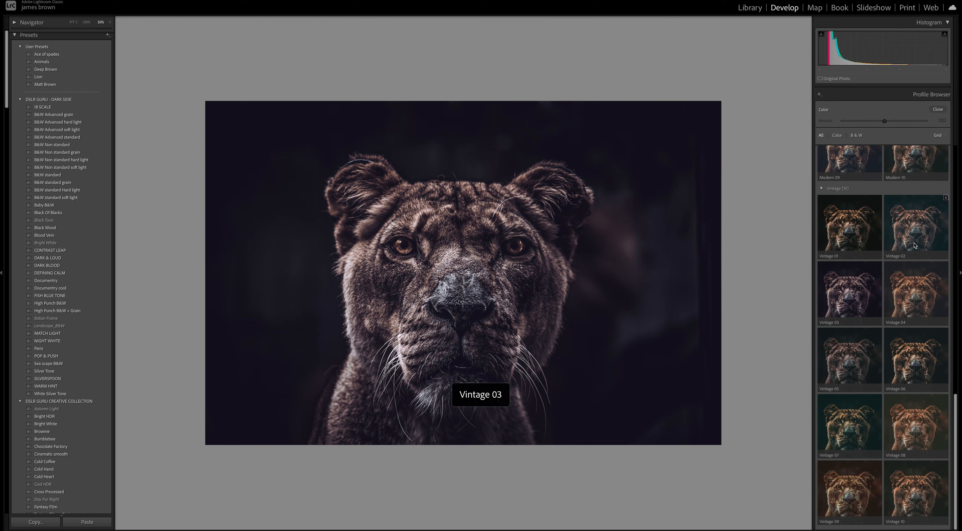
scroll(863, 228, "up", 2)
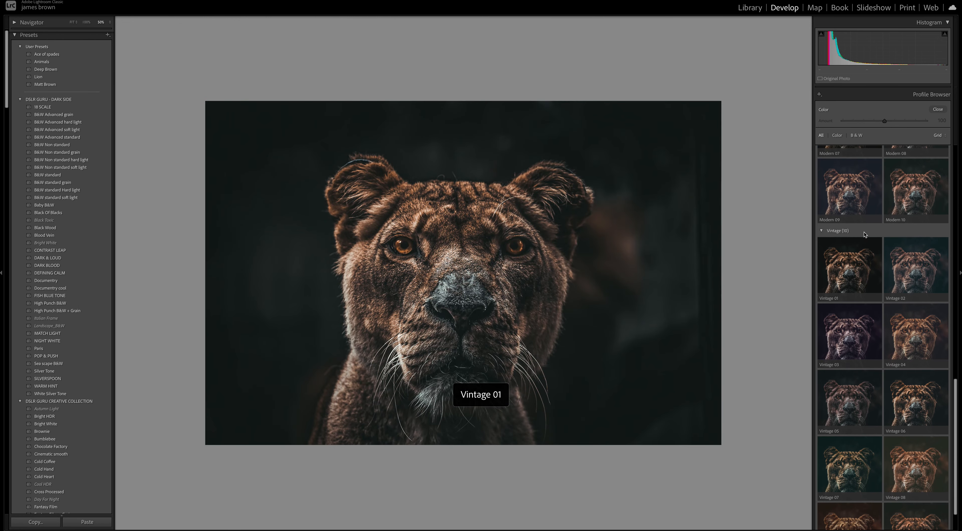
scroll(858, 218, "down", 2)
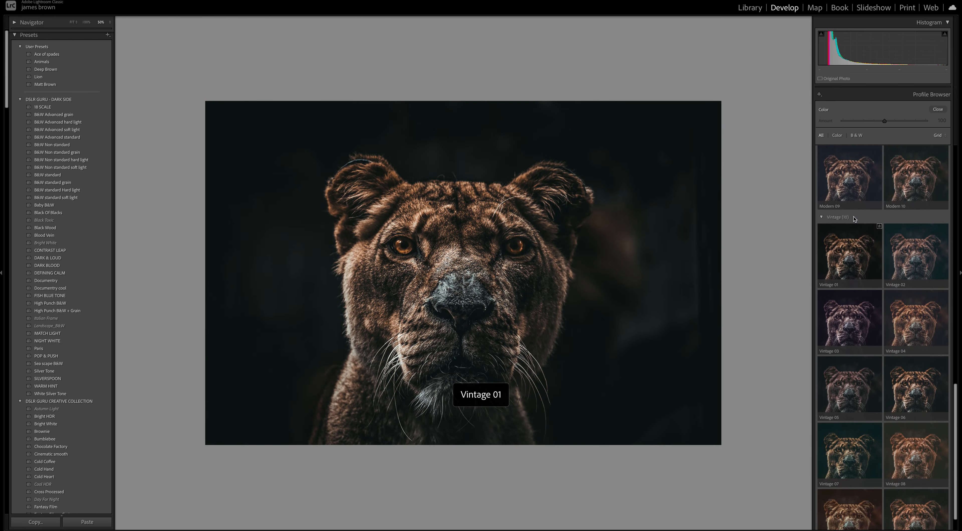
scroll(855, 219, "up", 6)
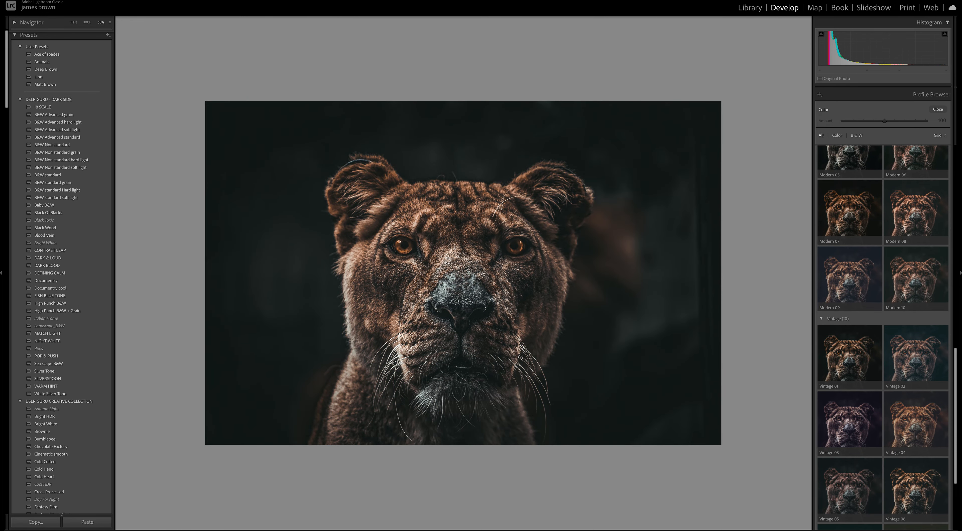
scroll(859, 209, "up", 5)
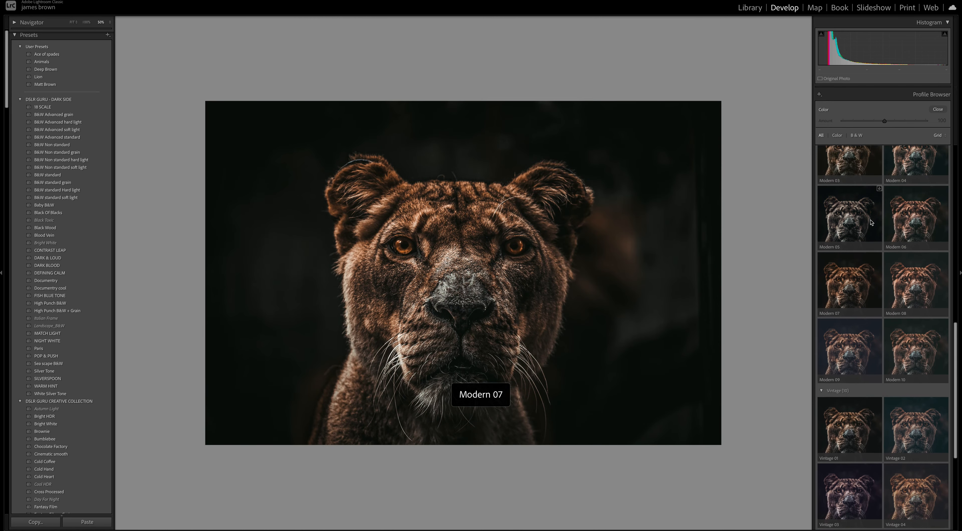
scroll(865, 235, "up", 4)
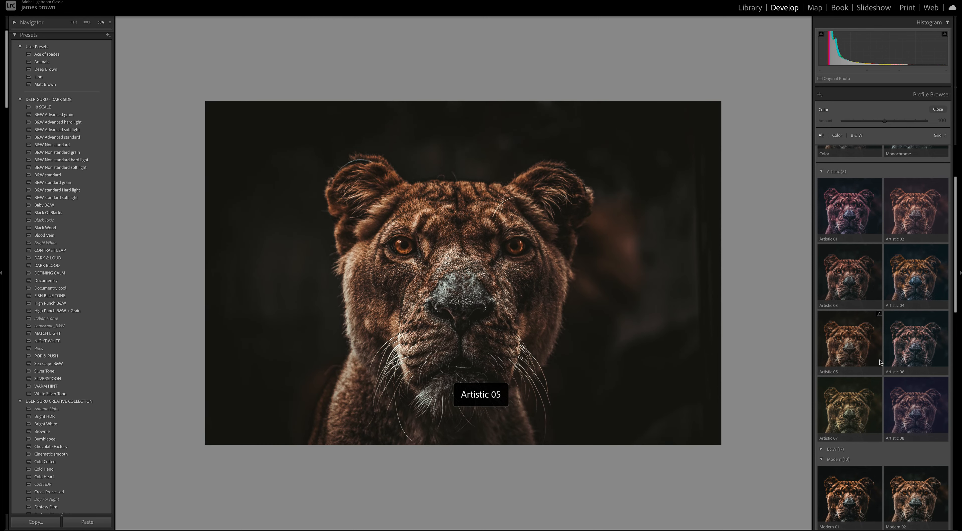
Step: Apply the Artistic 08 profile with an Amount of 30 and close the profile browser
left_click(913, 400)
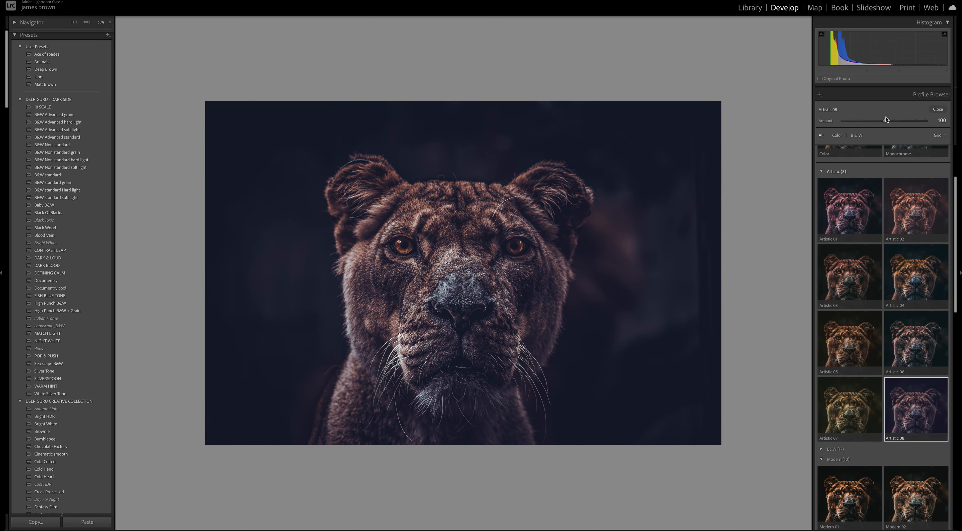
left_click_drag(884, 122, 856, 124)
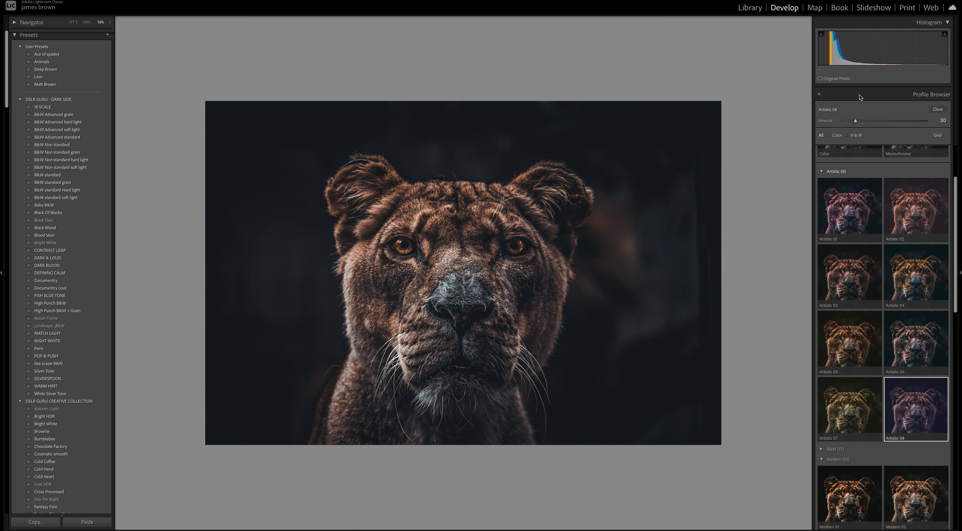
left_click(935, 110)
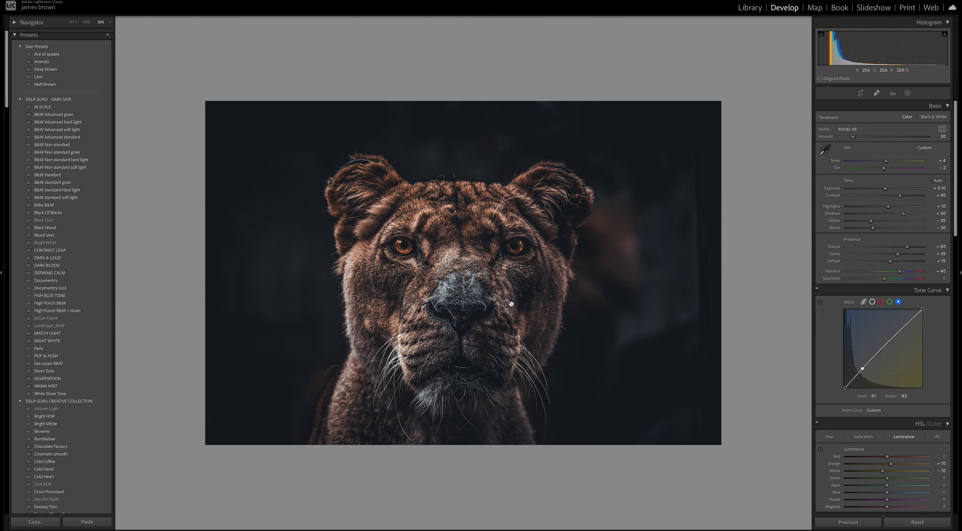
Step: Fit the photo to the window and create a brush mask with the brush size reduced to 3.0
left_click(490, 241)
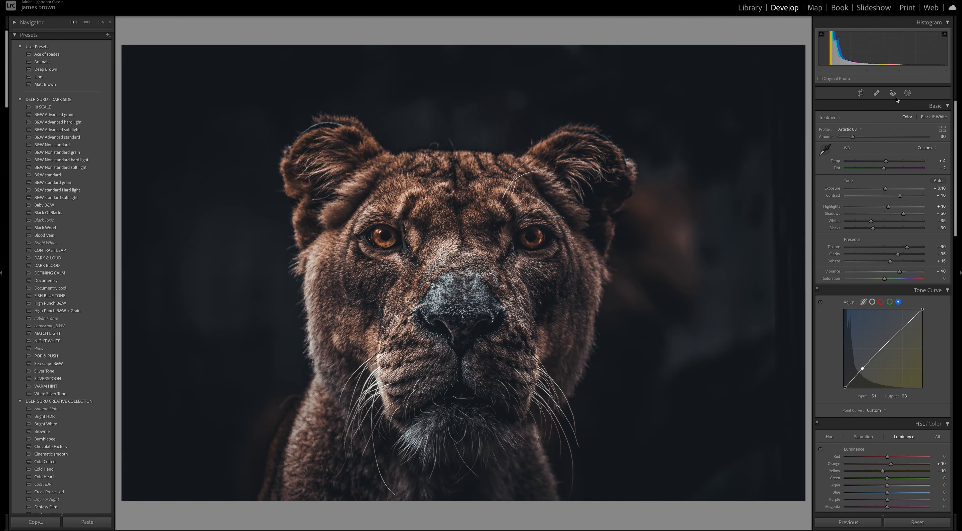
left_click(908, 93)
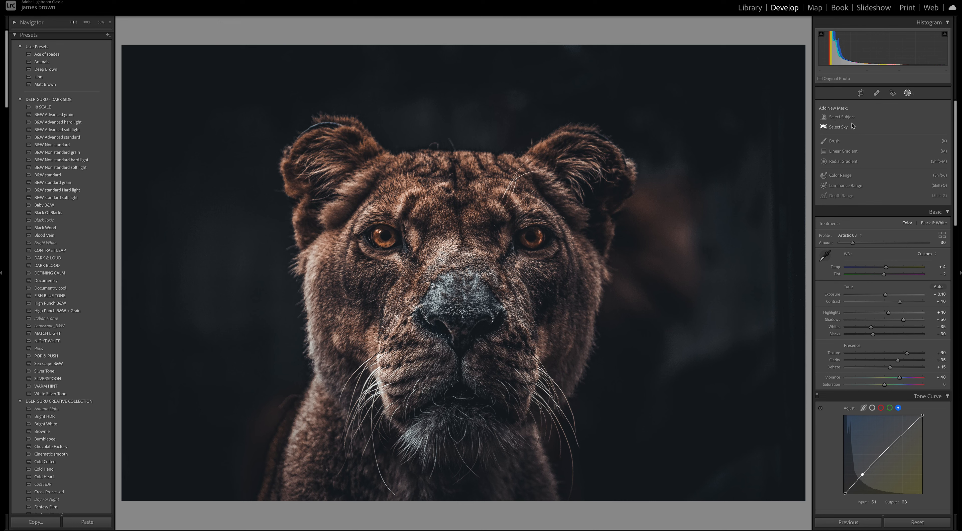
left_click(837, 141)
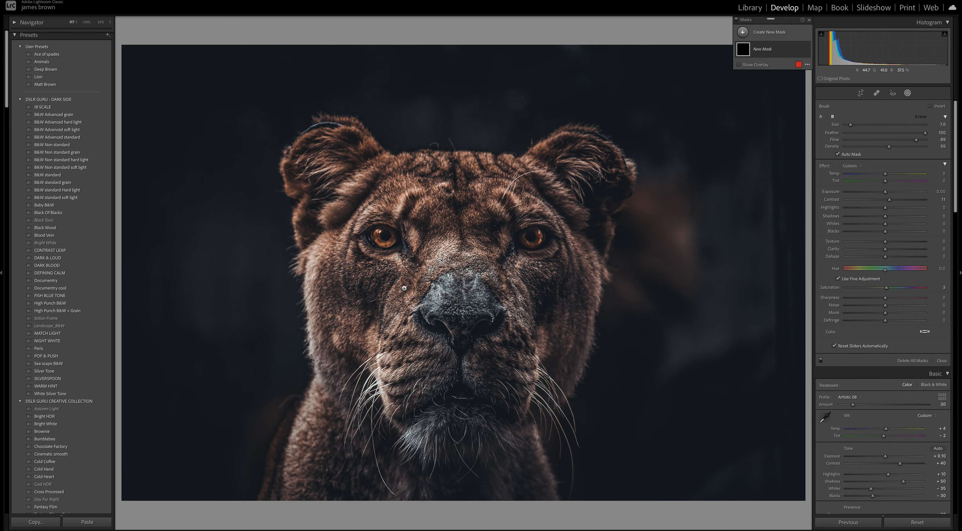
scroll(422, 226, "down", 5)
scroll(379, 234, "up", 2)
scroll(379, 234, "up", 2)
scroll(378, 235, "up", 2)
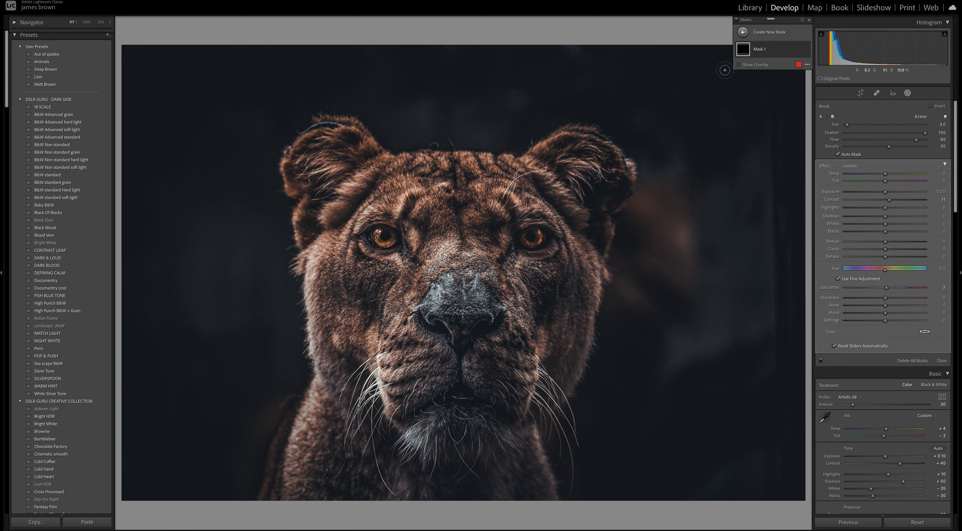
Step: Paint the mask over both of the lioness's eyes with the overlay shown, and hide the overlay again
left_click(739, 65)
mouse_move(387, 232)
left_mouse_down()
mouse_move(392, 242)
mouse_move(393, 230)
mouse_move(374, 235)
mouse_move(391, 236)
left_mouse_up()
left_click_drag(540, 236, 530, 239)
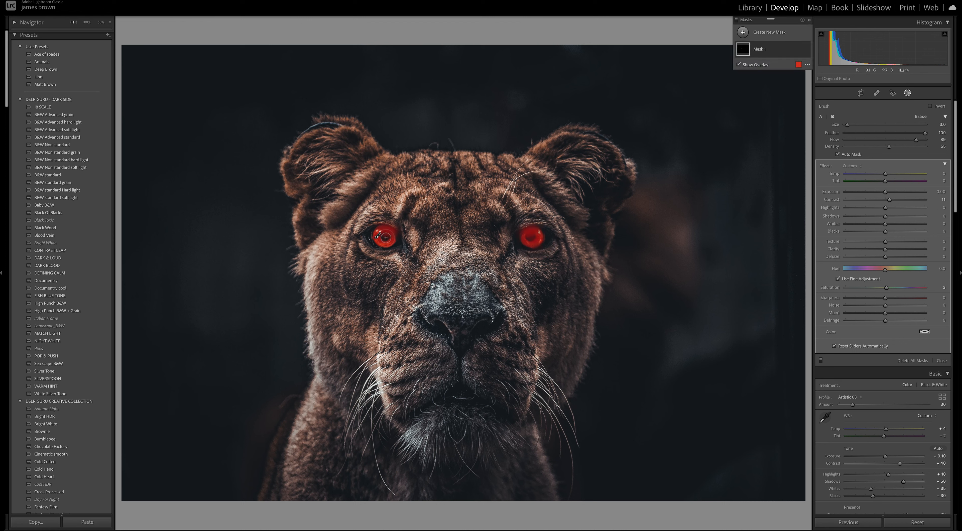
left_click(739, 64)
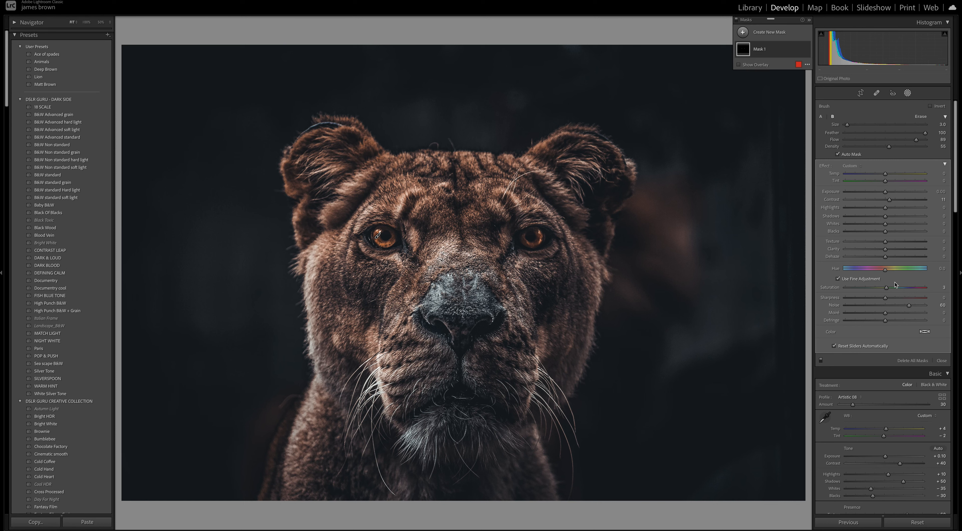
Step: Set the eye mask's Saturation to 37 and its Exposure to about 1.21
left_click(901, 288)
left_click_drag(902, 288, 901, 289)
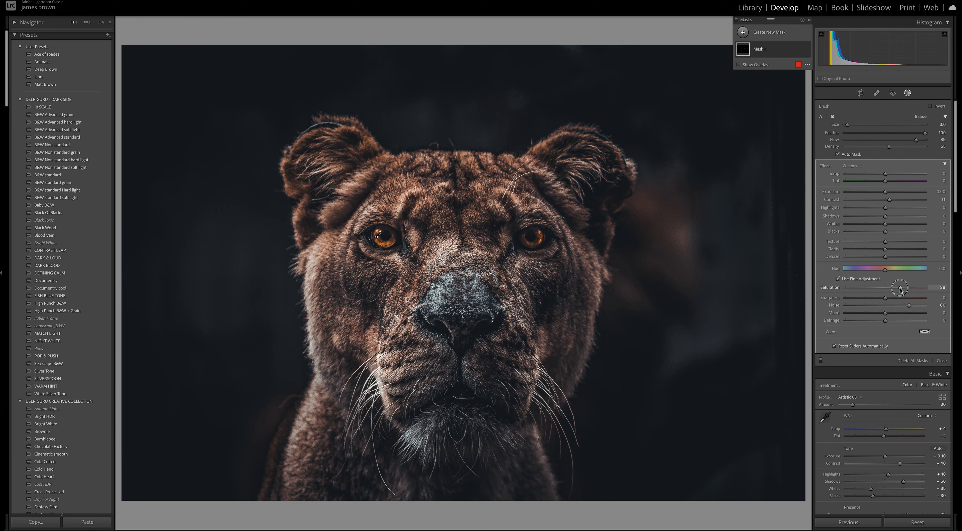
left_click(896, 193)
left_click_drag(896, 192, 898, 194)
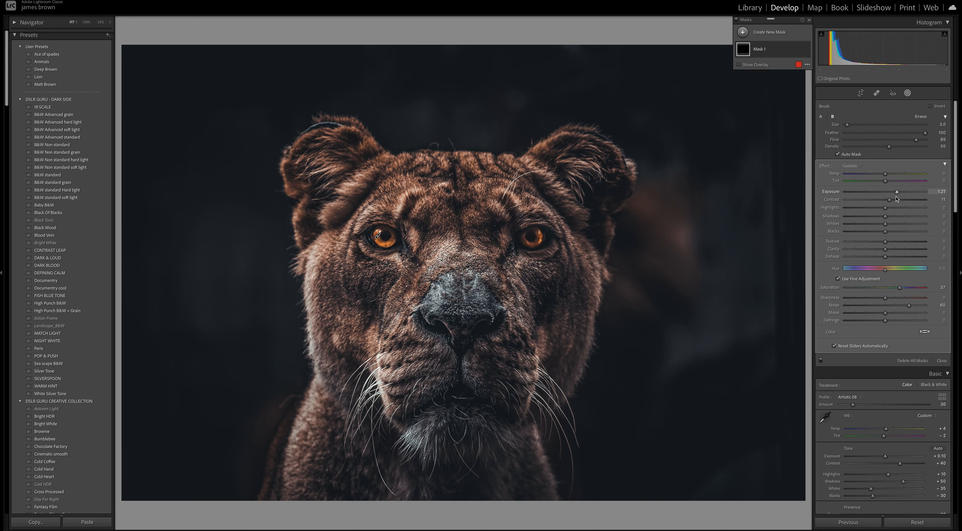
Step: Raise the eye mask's Shadows and Highlights slightly, and exit masking
left_click(894, 219)
left_click(893, 208)
key("Escape")
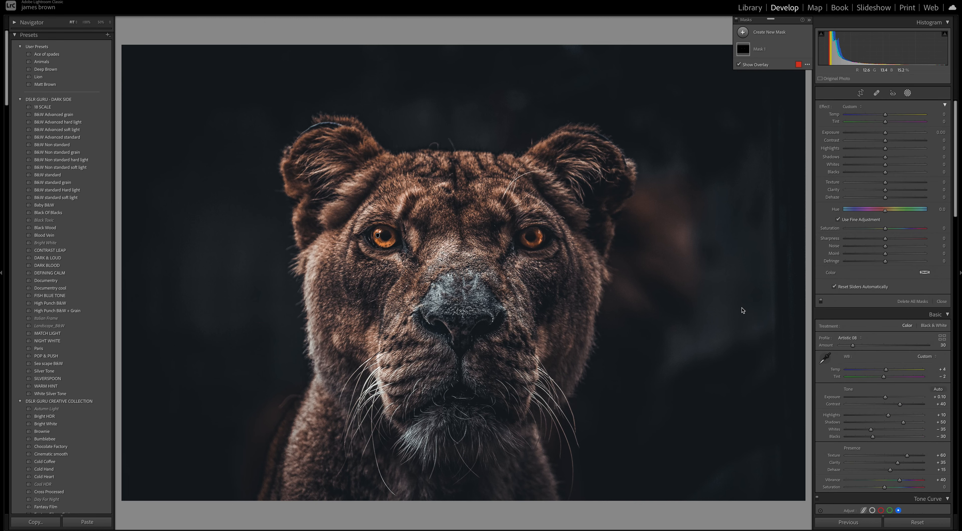
key("Escape")
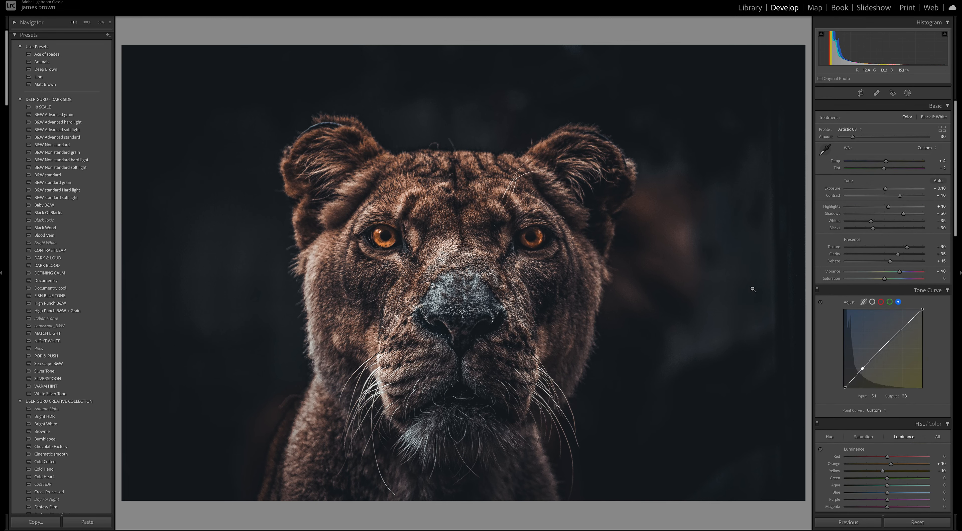
Step: Compare the Profile Amount and Camera Profile history states with the latest Highlights adjustment, ending on the latest state
scroll(43, 189, "down", 20)
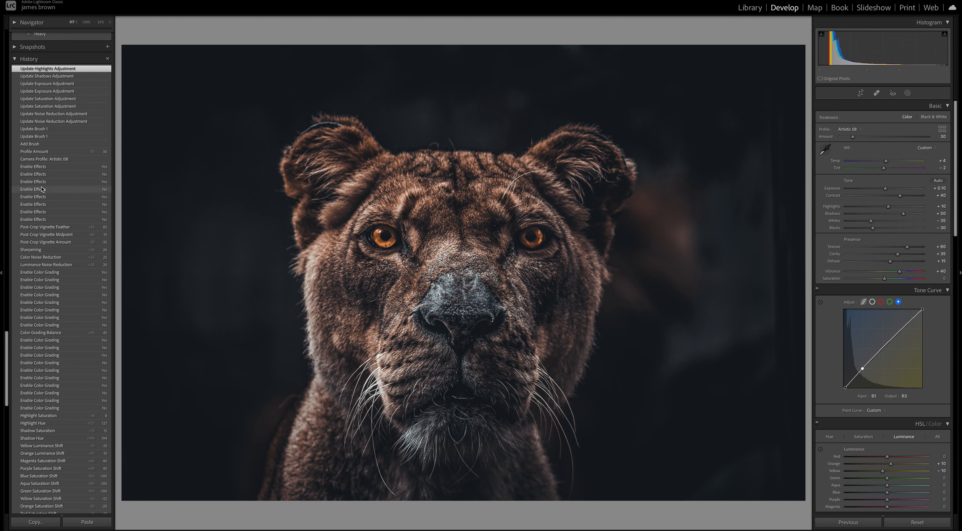
left_click(58, 152)
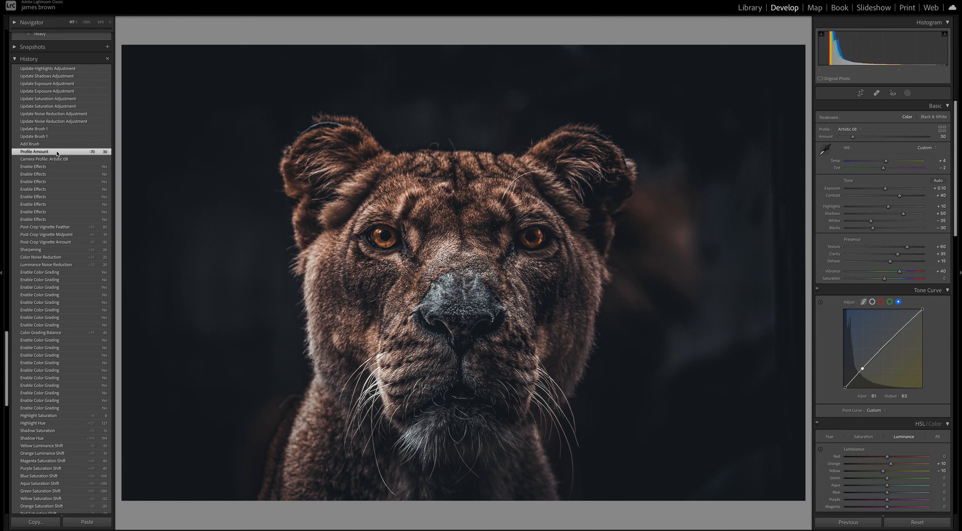
left_click(59, 71)
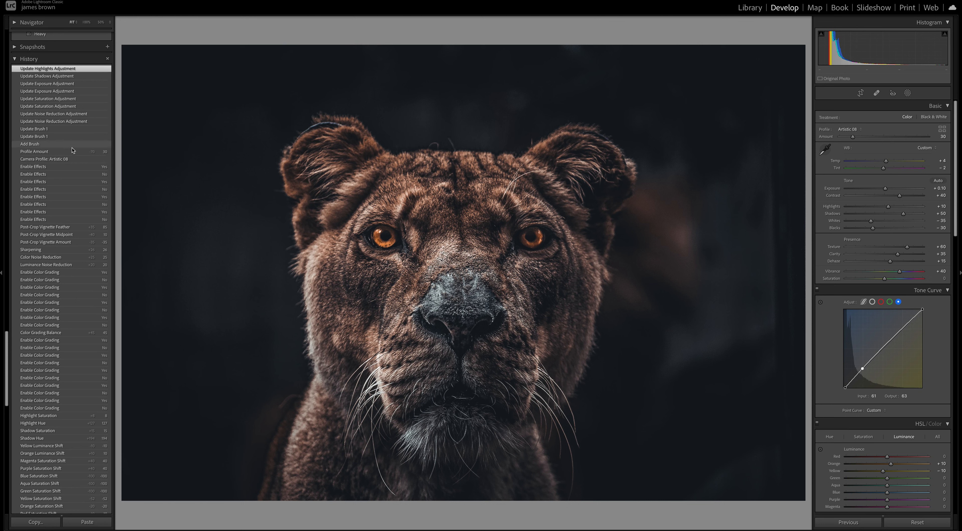
left_click(74, 159)
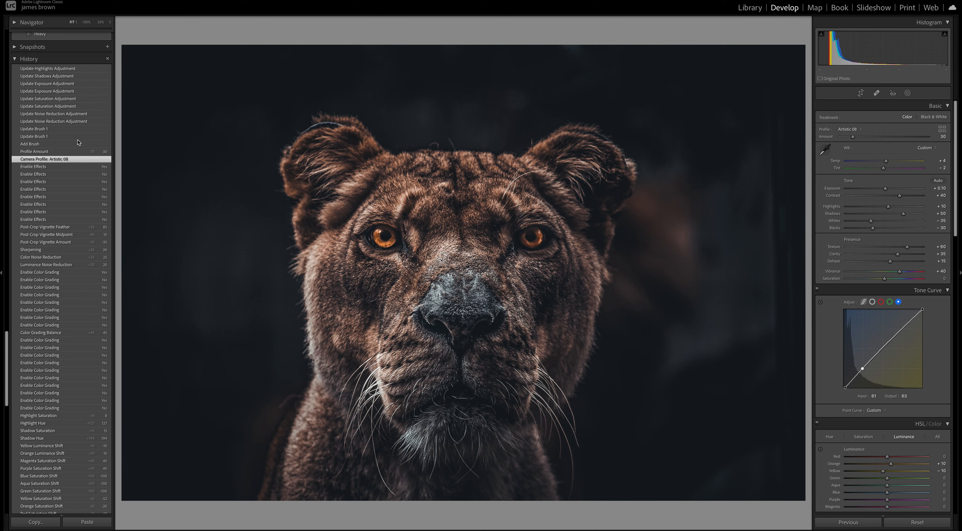
left_click(74, 71)
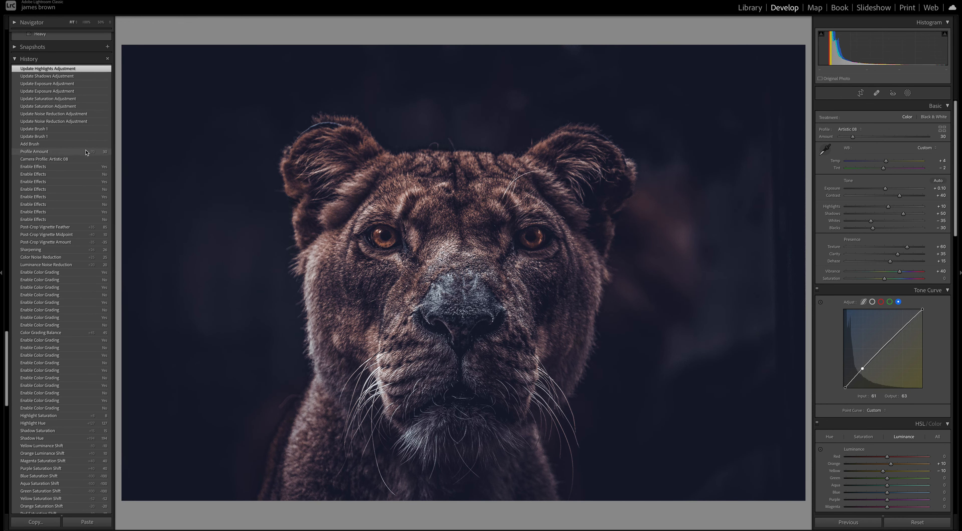
left_click(75, 152)
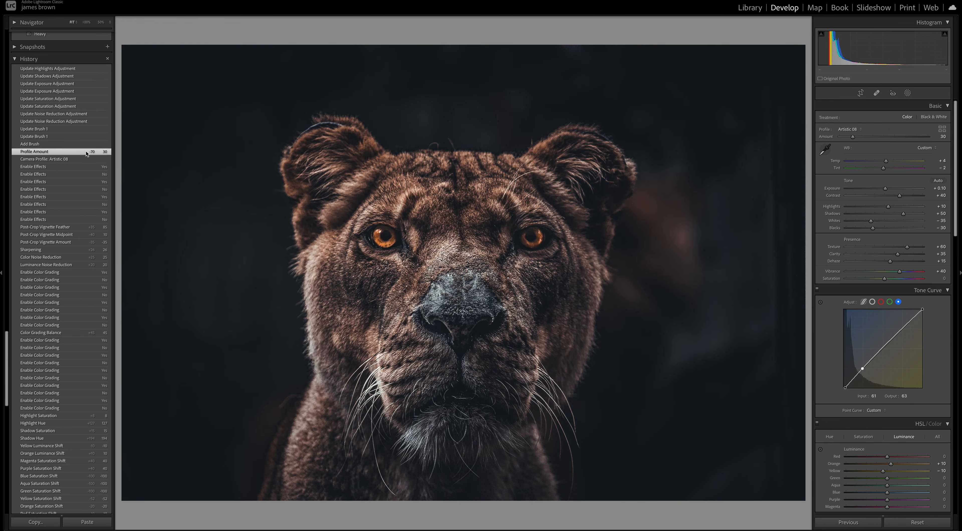
left_click(80, 70)
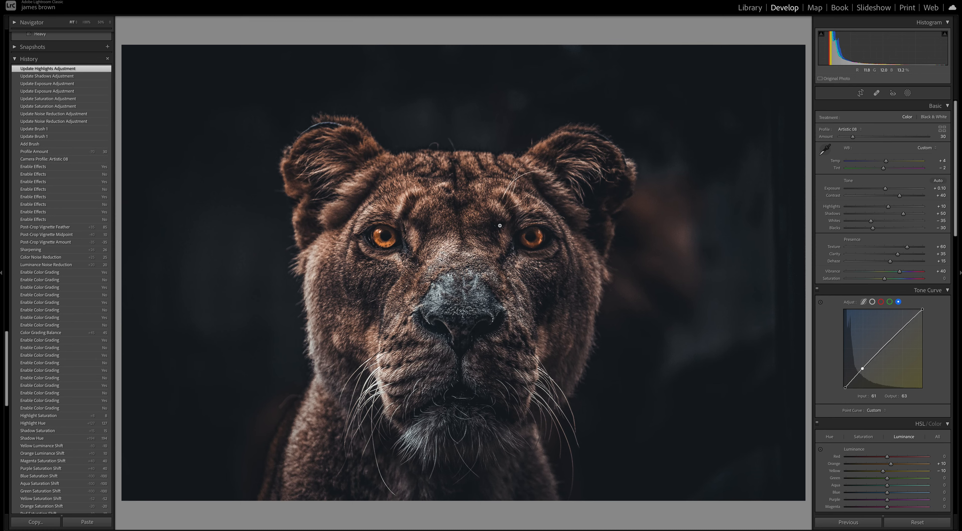
Step: Compare the before and after versions side by side, including a closer look at the face, and return to the single view
key("y")
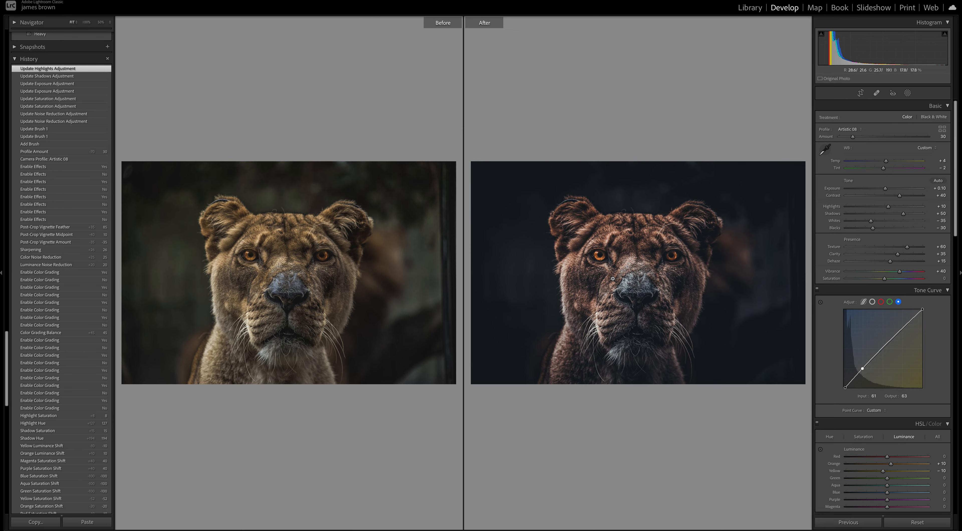
left_click(641, 243)
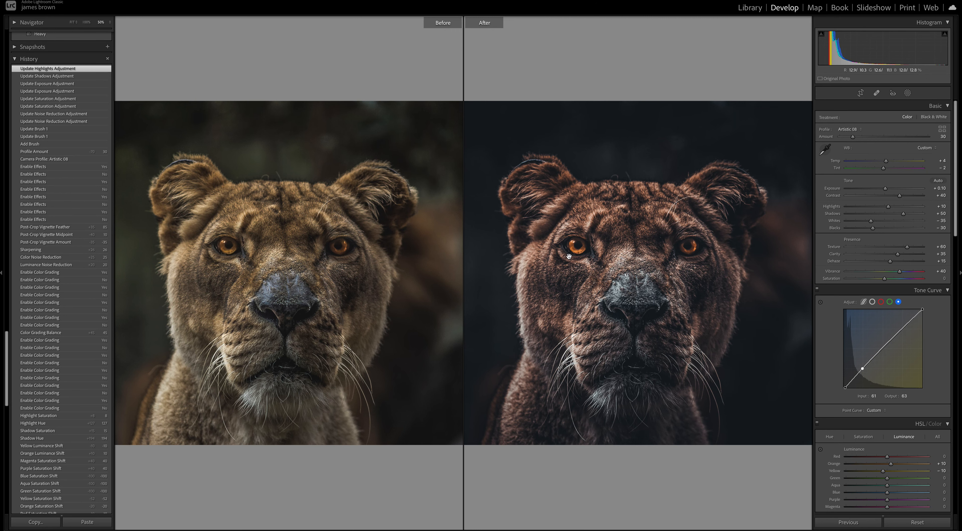
left_click(623, 282)
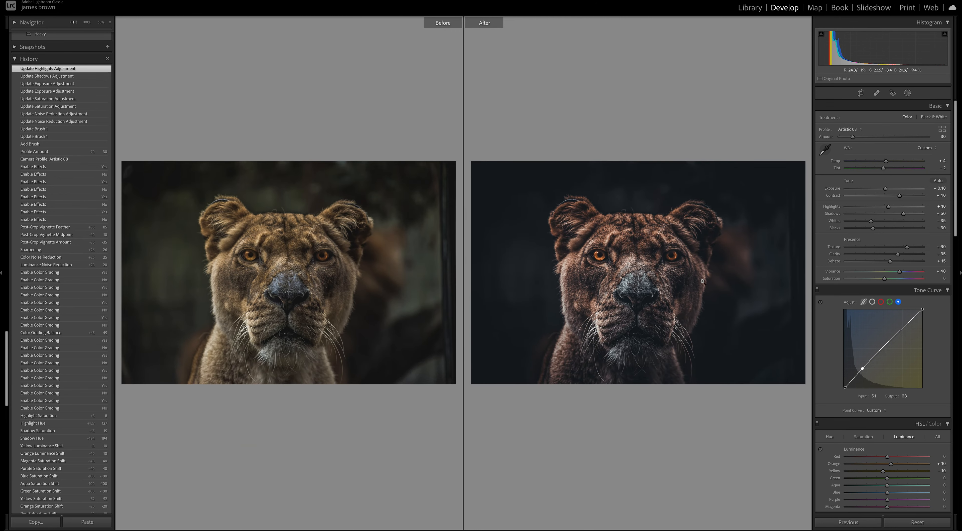
key("y")
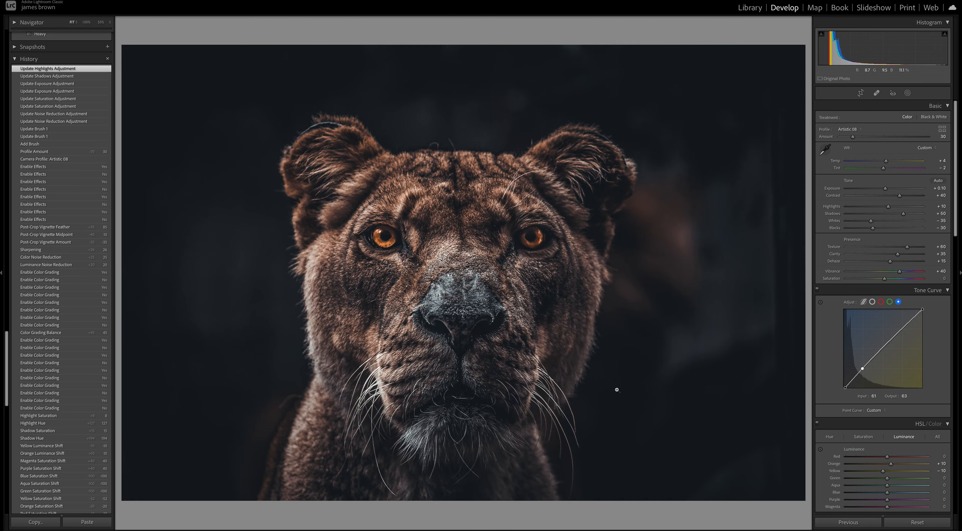
Step: Preview the finished portrait full screen, and return to the workspace with the photo zoomed out
key("f")
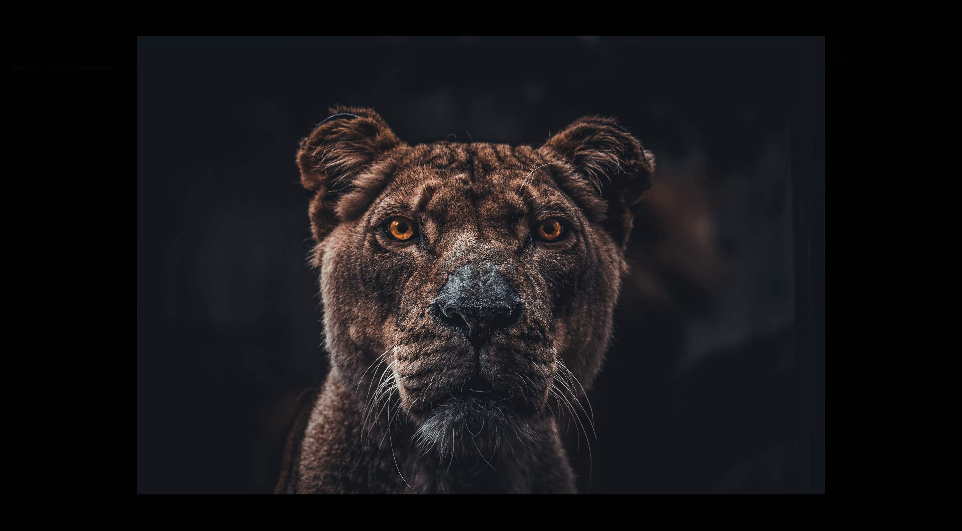
key("f")
key("ctrl+minus")
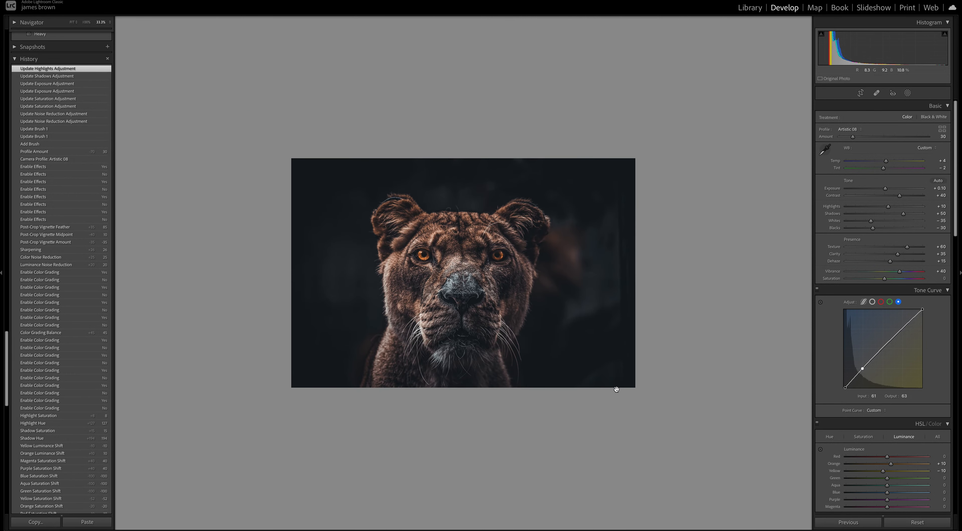